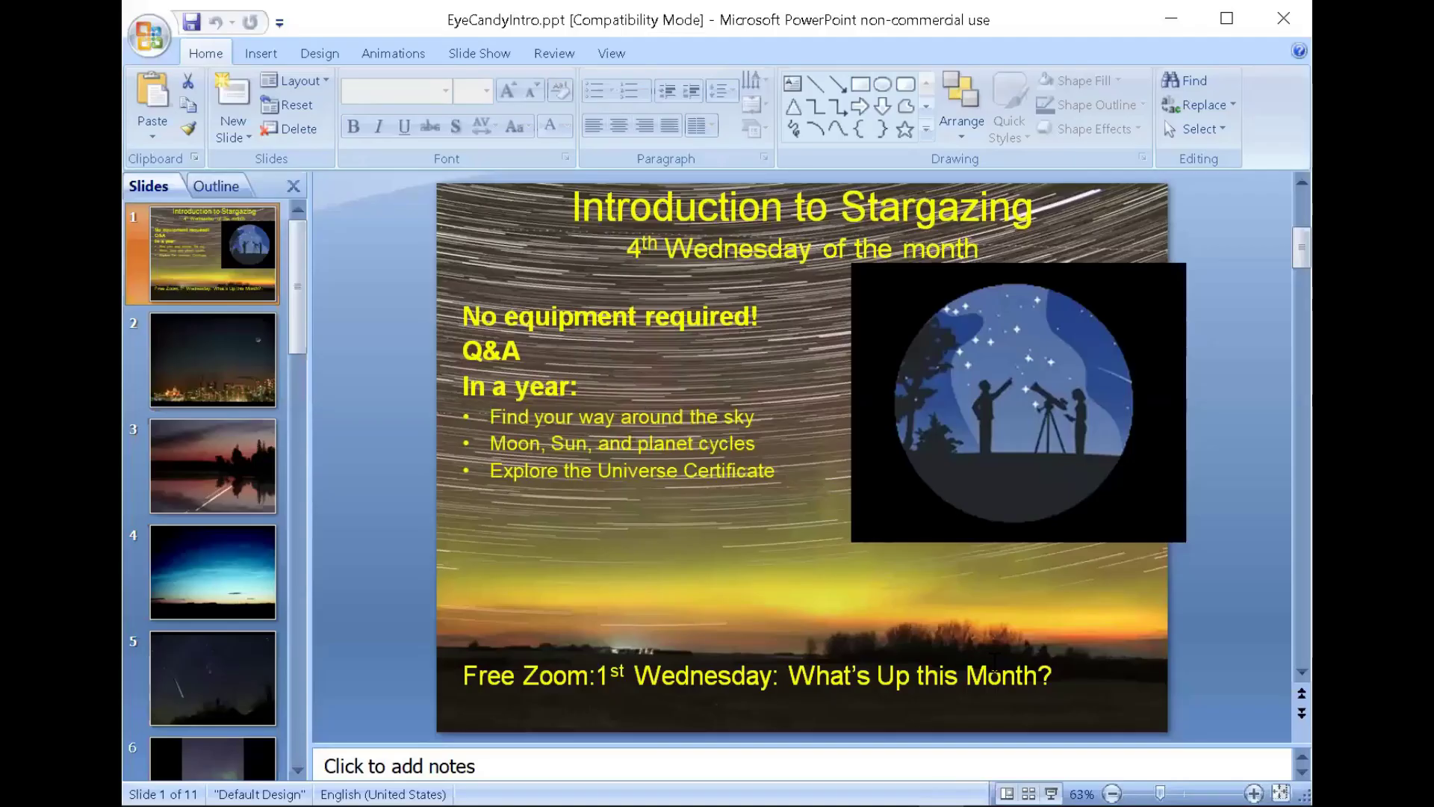
# Start the Introduction to Stargazing deck as a full-screen slide show from the status bar
pyautogui.click(1051, 793)
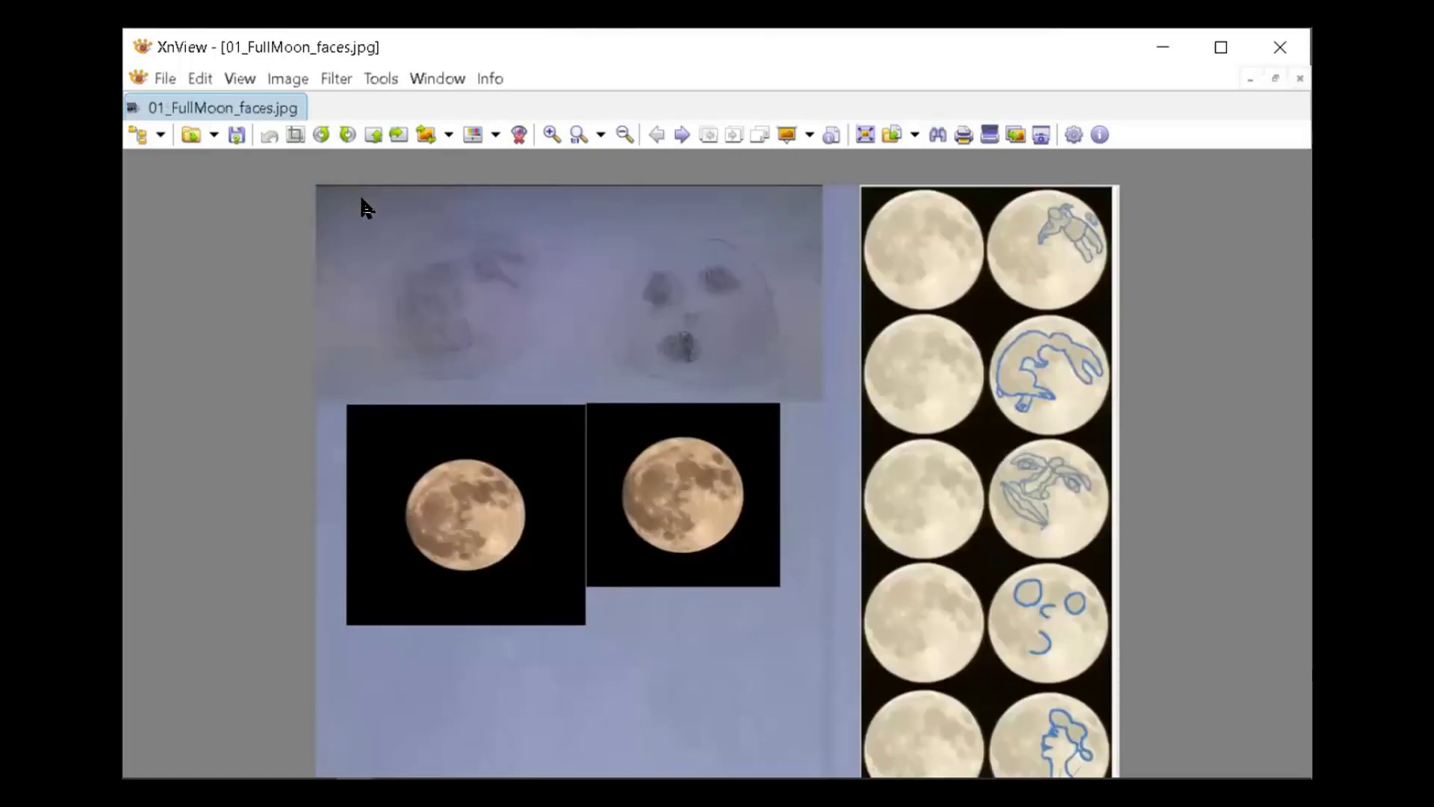
# Switch XnView to fullscreen display of the 01_FullMoon_faces image from the View menu
pyautogui.click(248, 77)
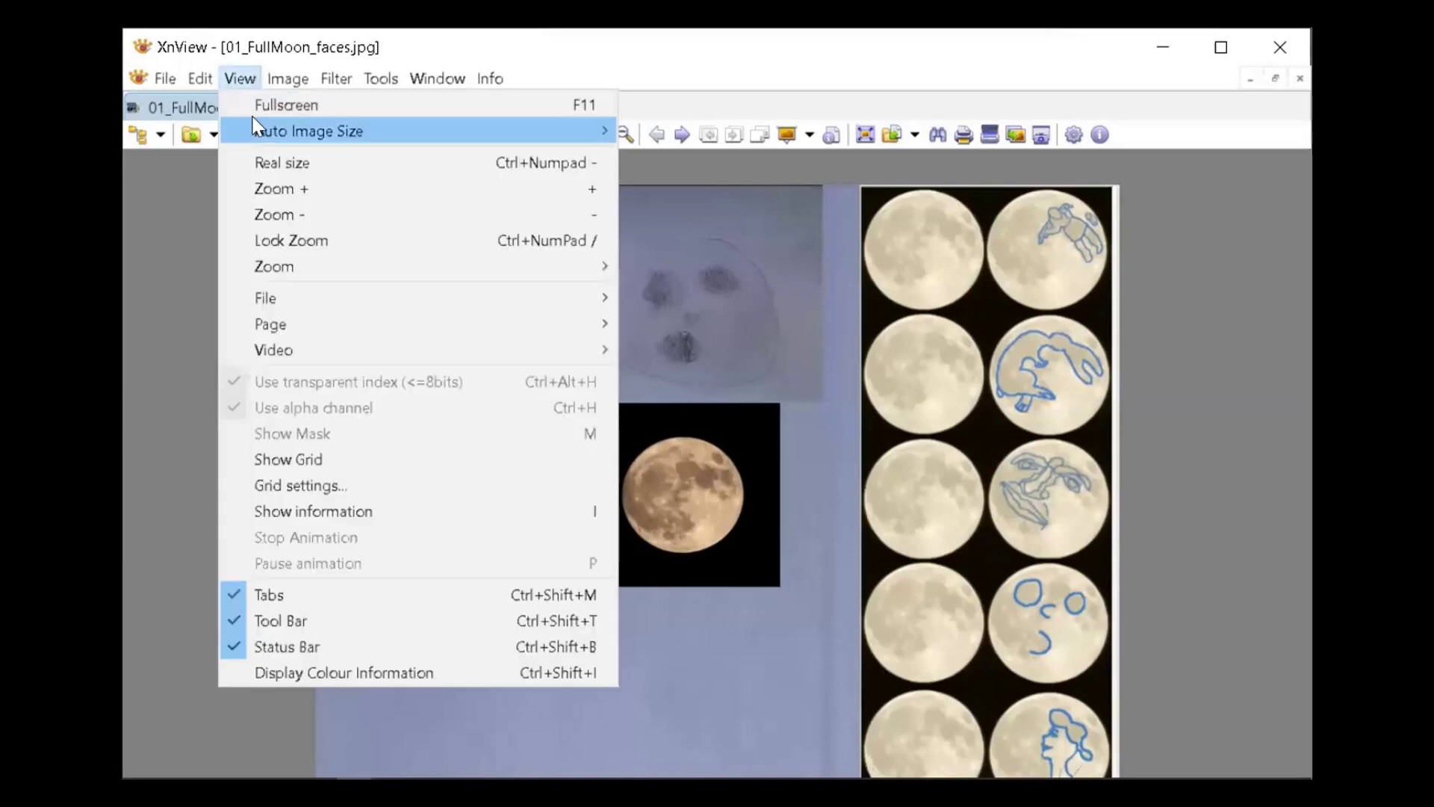
pyautogui.moveTo(258, 132)
pyautogui.click(256, 105)
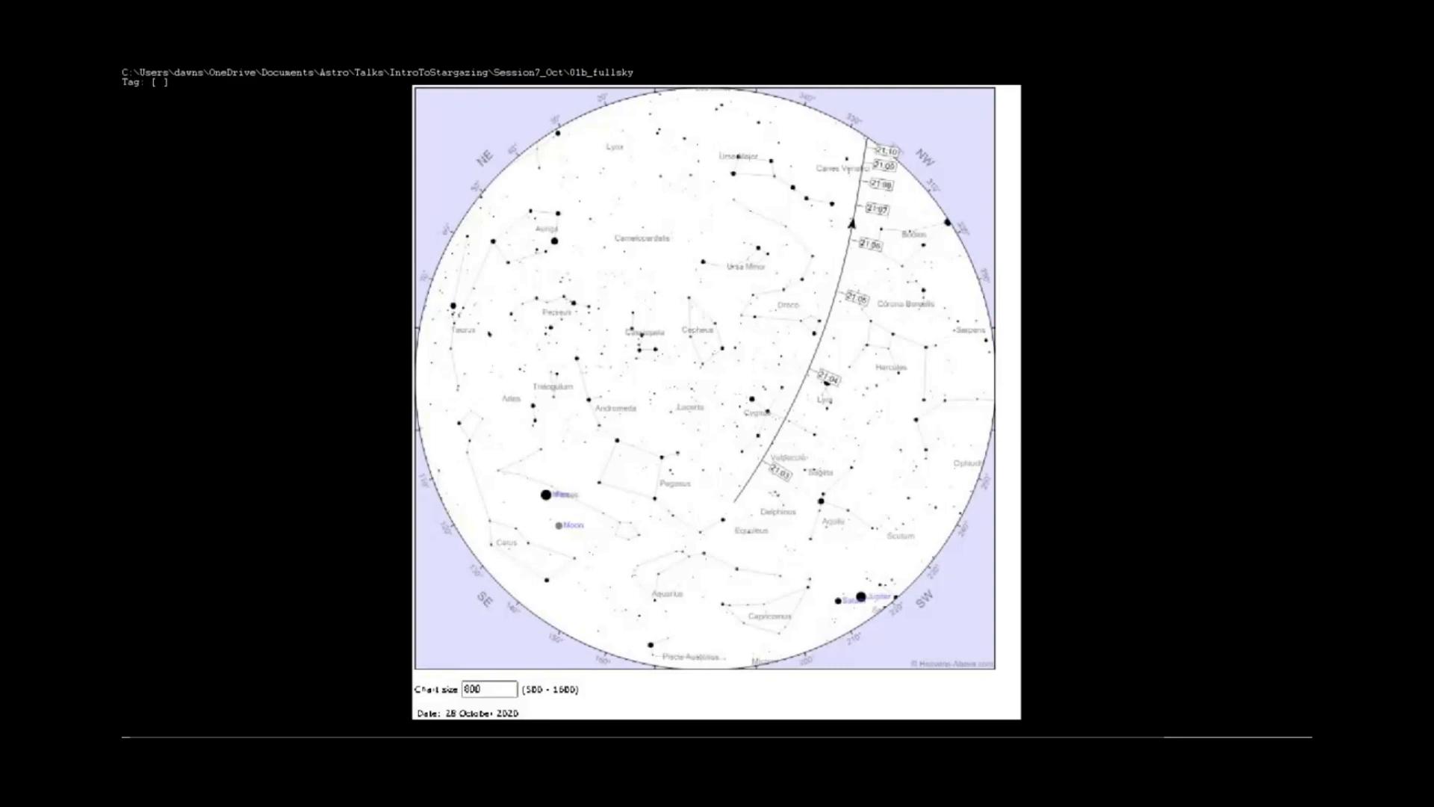
# Advance XnView to the next image, the ISS morning pass chart
pyautogui.press('Right')
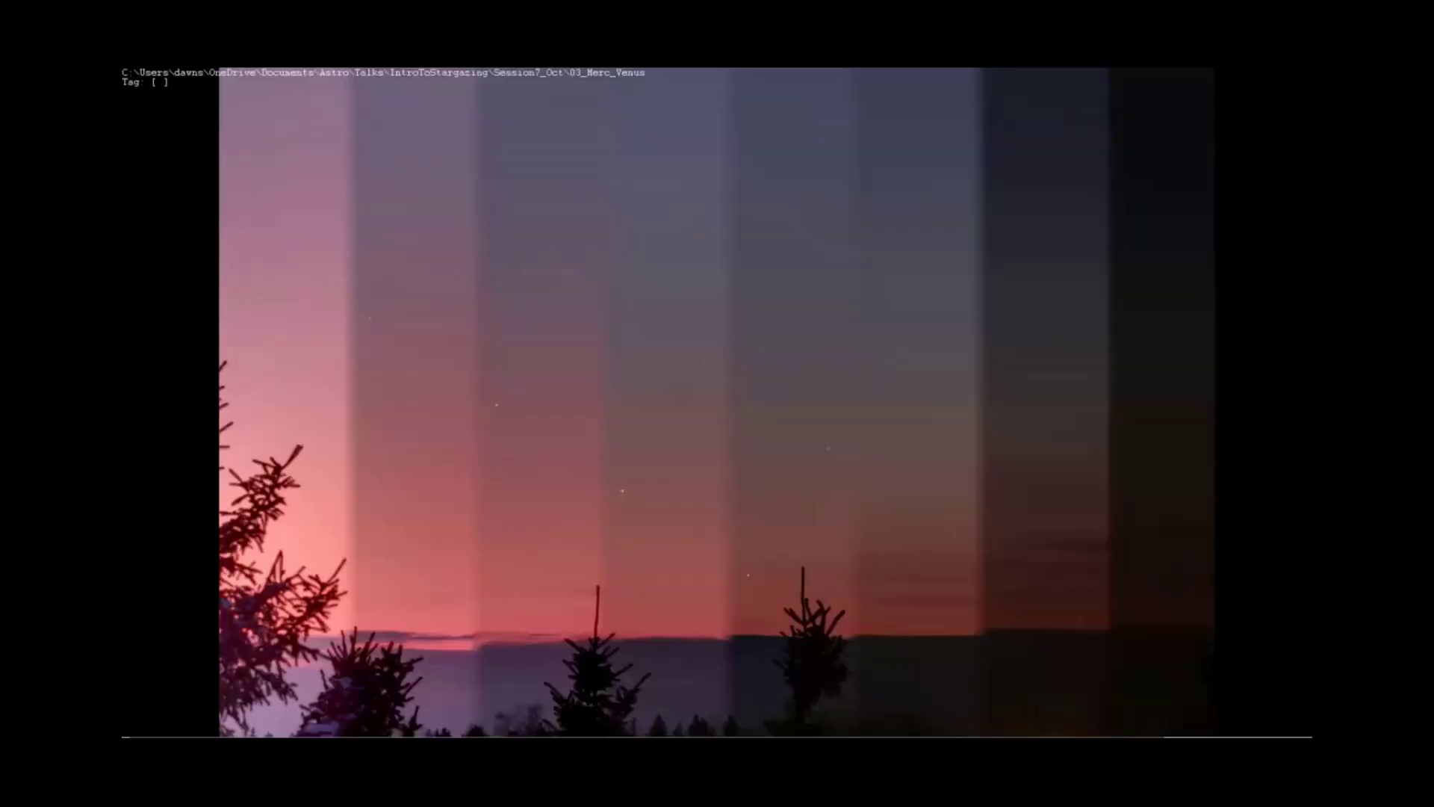
# Move on to the next image in the XnView folder
pyautogui.press('Right')
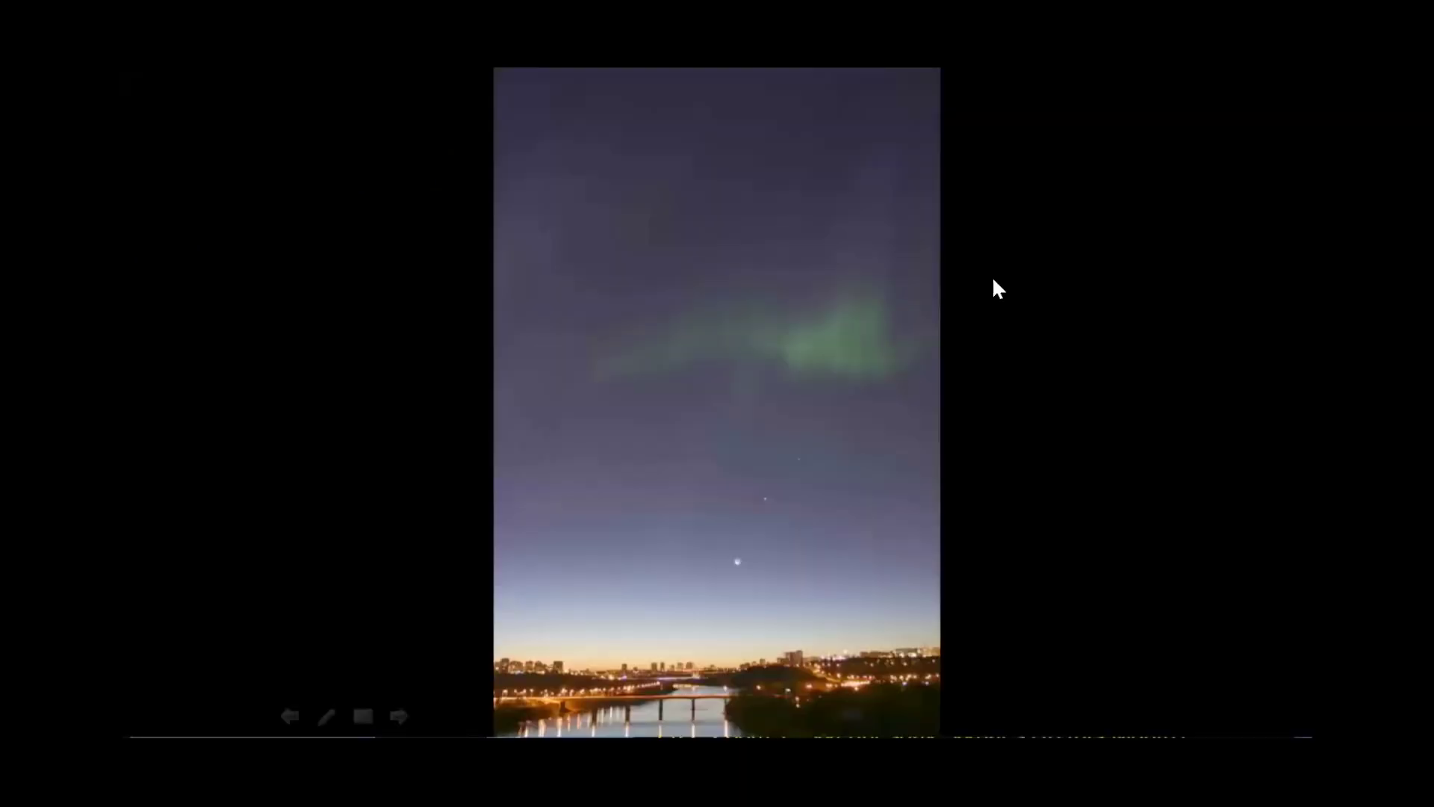
# Bring up the Windows window switcher to leave XnView
pyautogui.hotkey('alt', 'Tab')
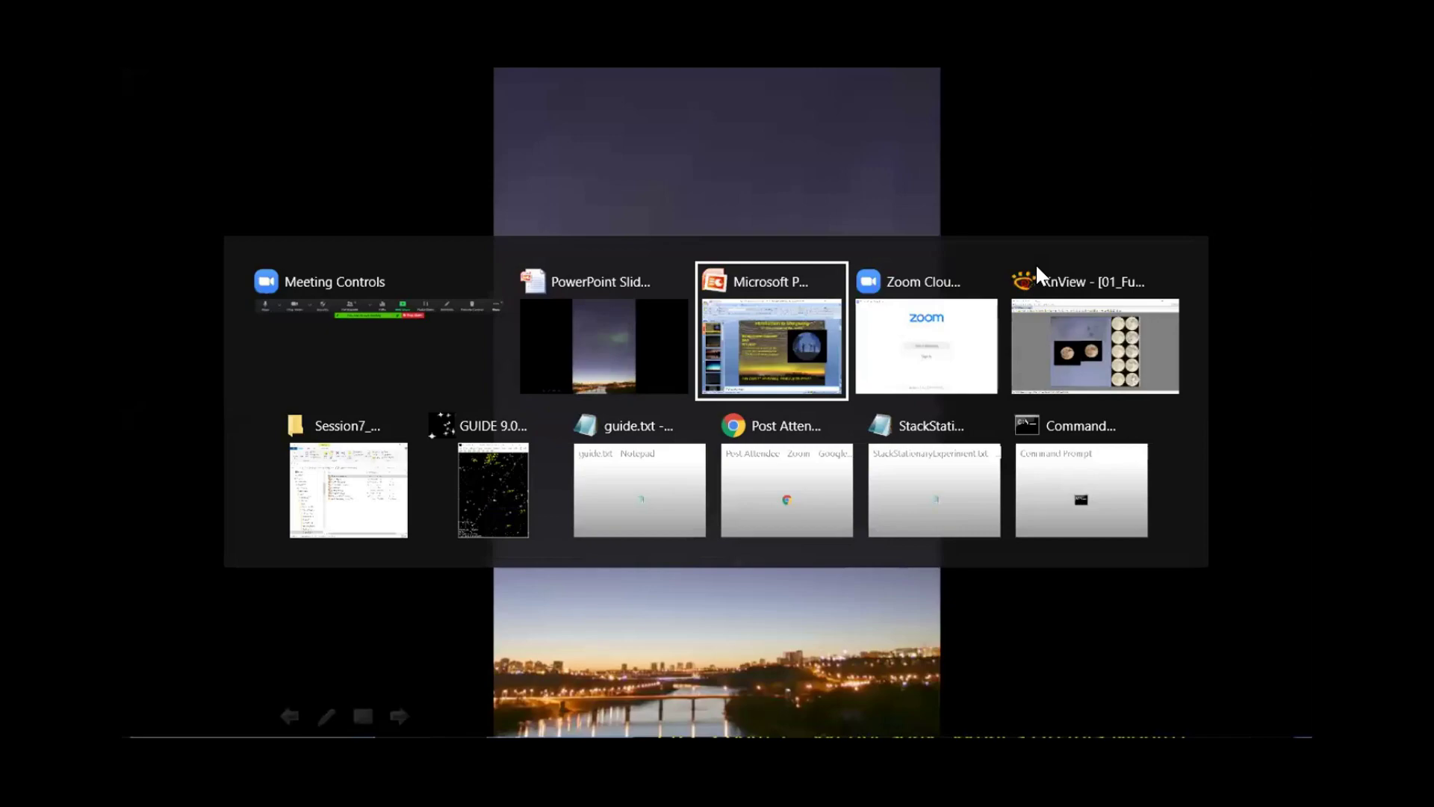
# Bring the GUIDE 9.0 Virgo chart for 2 Nov 2020 forward and centre its window on screen
pyautogui.hotkey('alt', 'Tab')
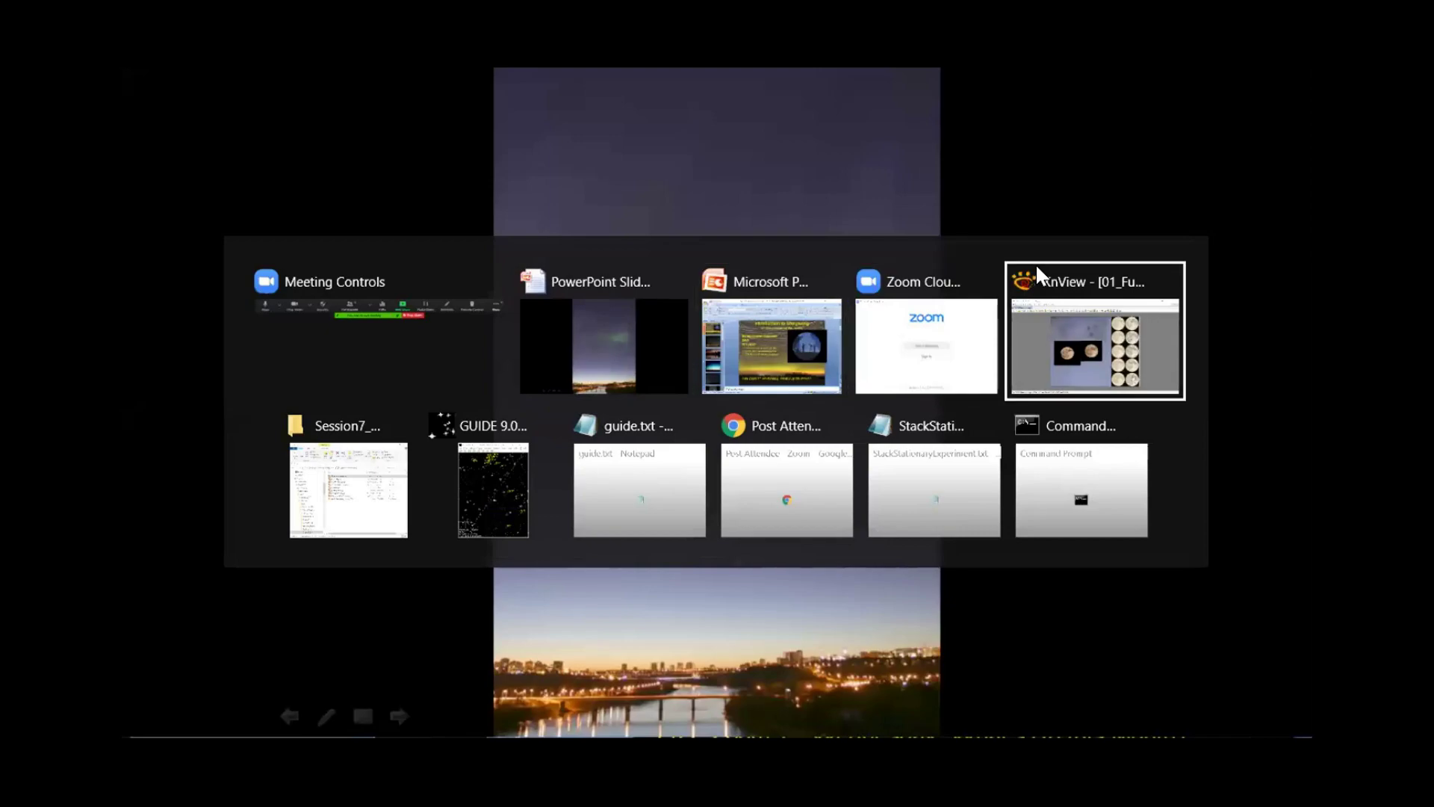
pyautogui.hotkey('alt', 'Tab')
pyautogui.hotkey('alt', 'Tab')
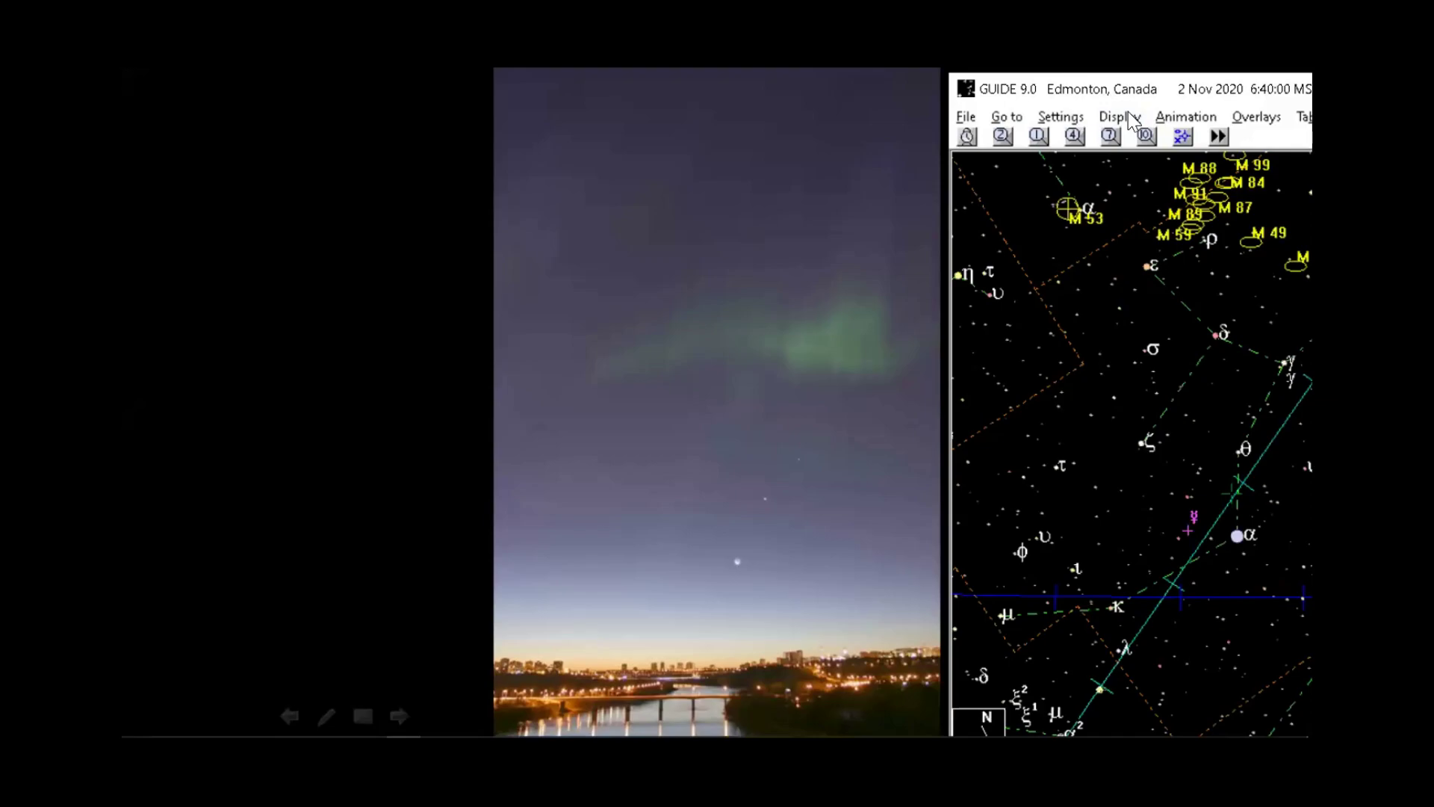
pyautogui.moveTo(1121, 89); pyautogui.dragTo(611, 89)
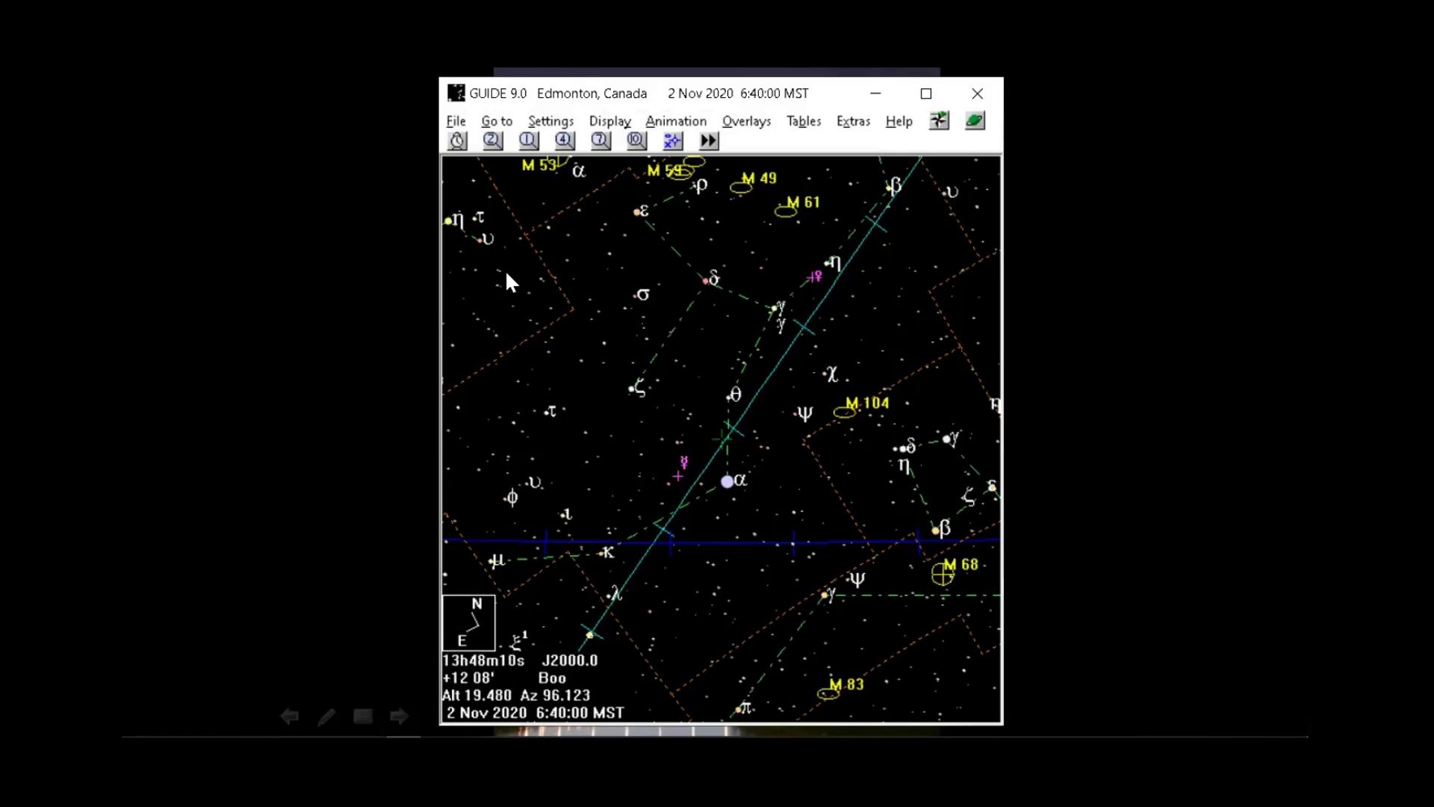
pyautogui.click(691, 121)
# Open the Animation dialog, step forward to 7 Nov, then back two days to 5 Nov 2020
pyautogui.click(705, 145)
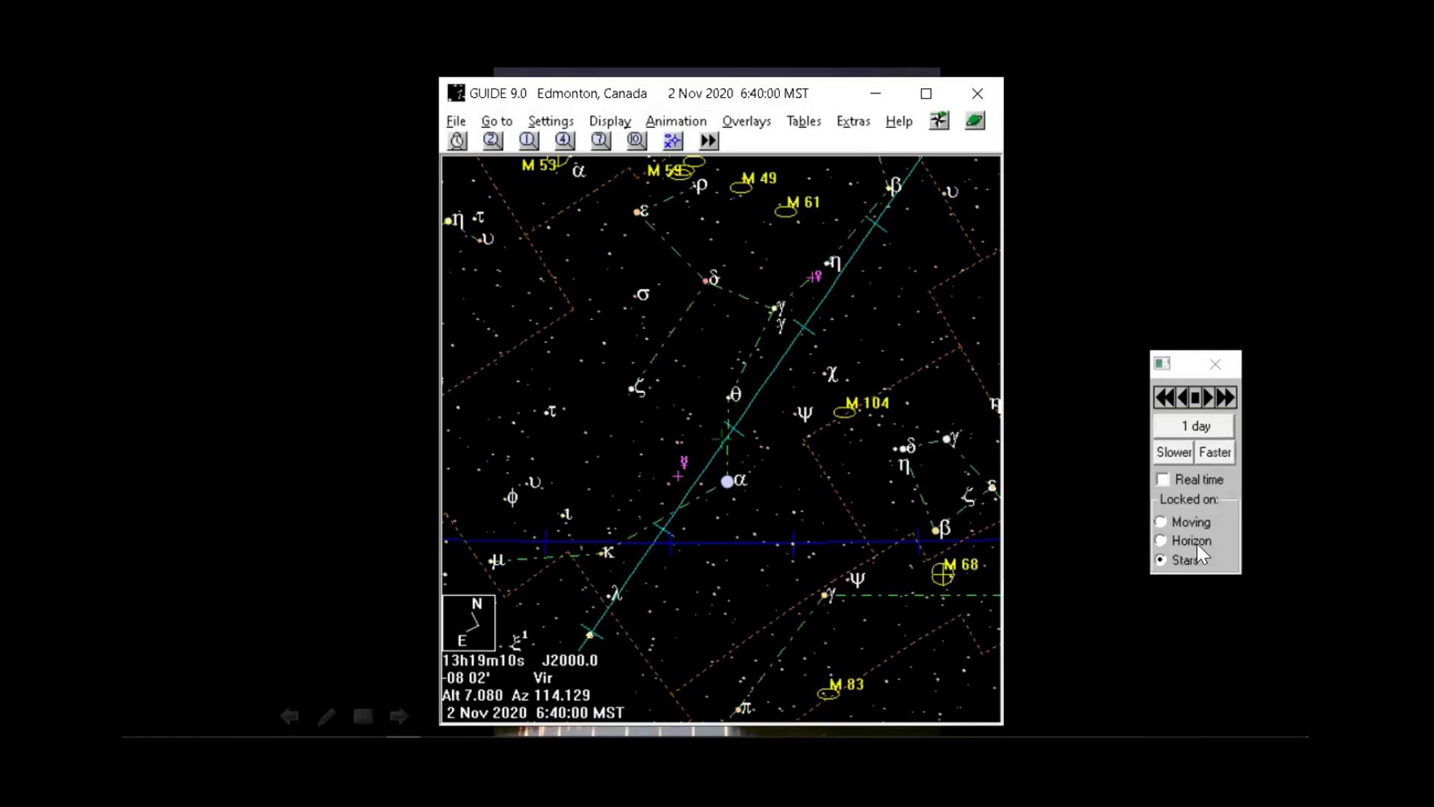
pyautogui.click(1205, 399)
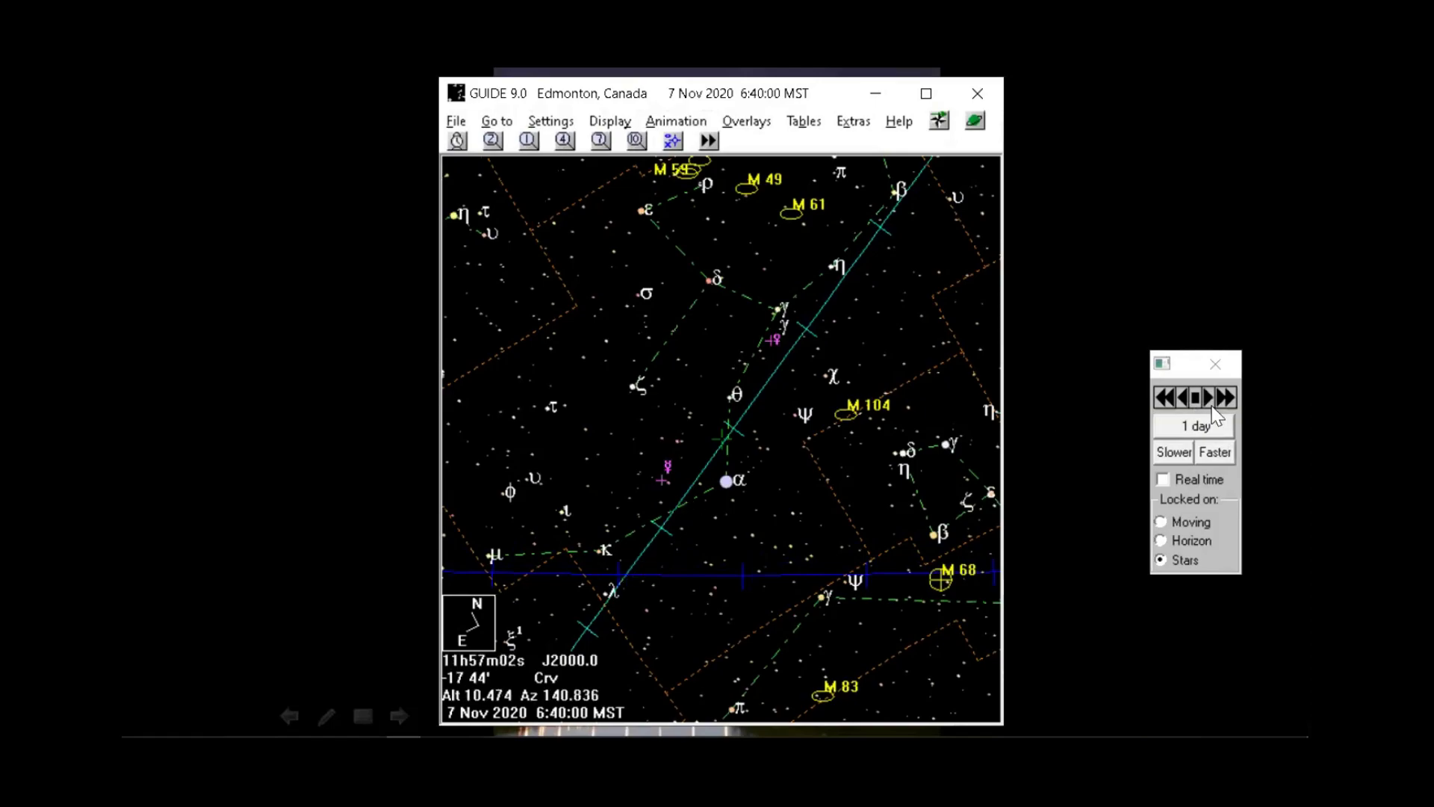
pyautogui.click(1183, 397)
pyautogui.click(1184, 397)
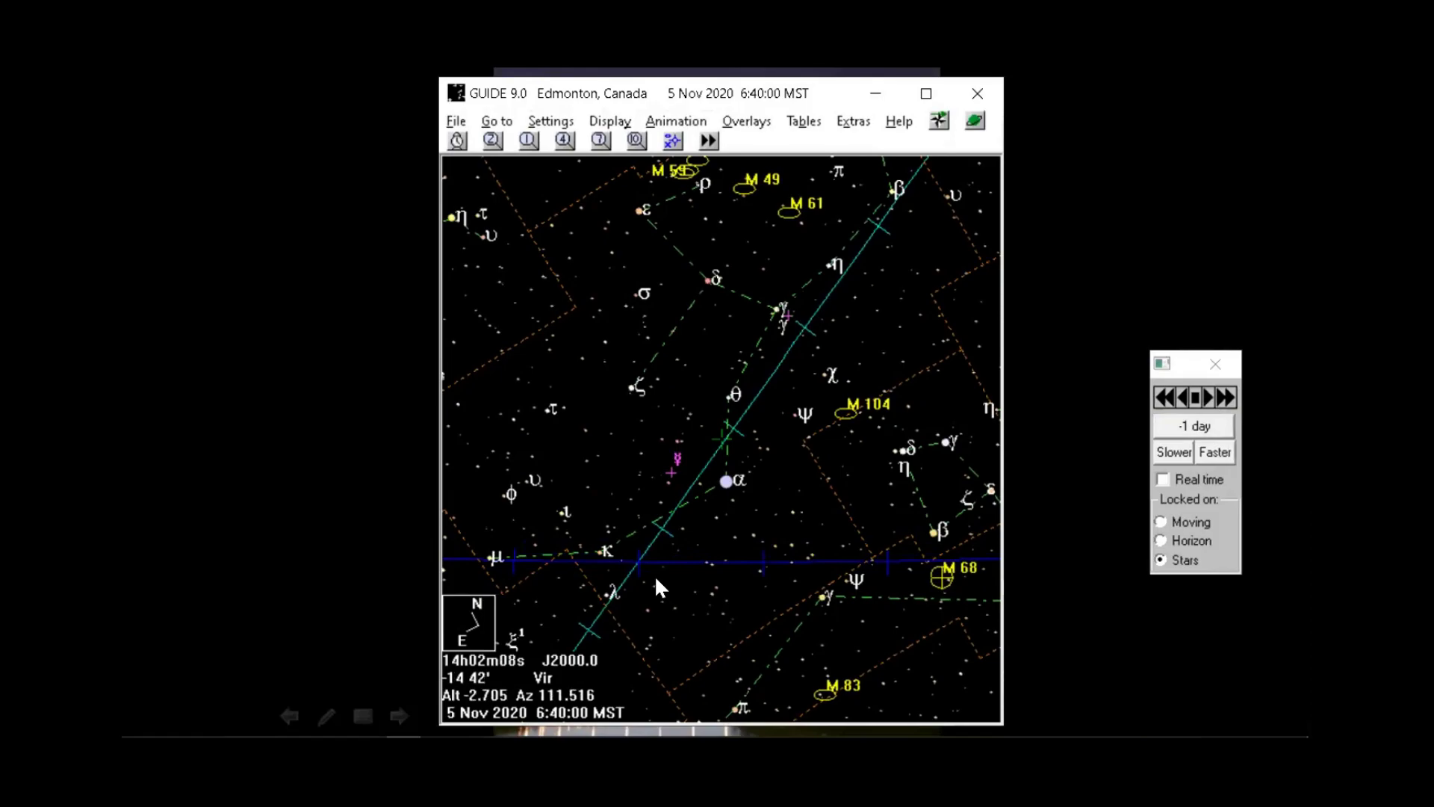
# Centre and zoom on the Sun beside Alpha Librae and check its 5 Nov 2020 details
pyautogui.rightClick(644, 551)
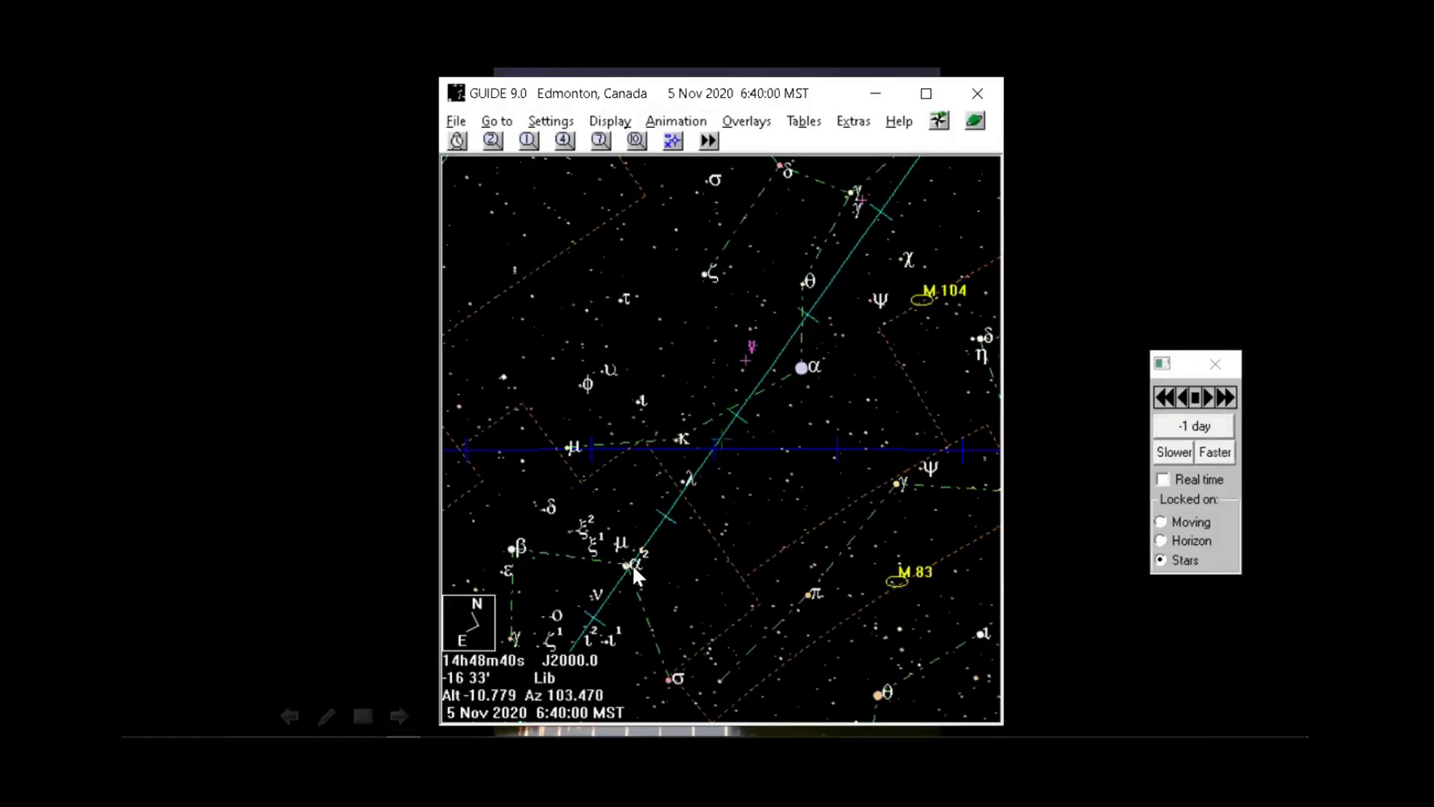
pyautogui.click(603, 582)
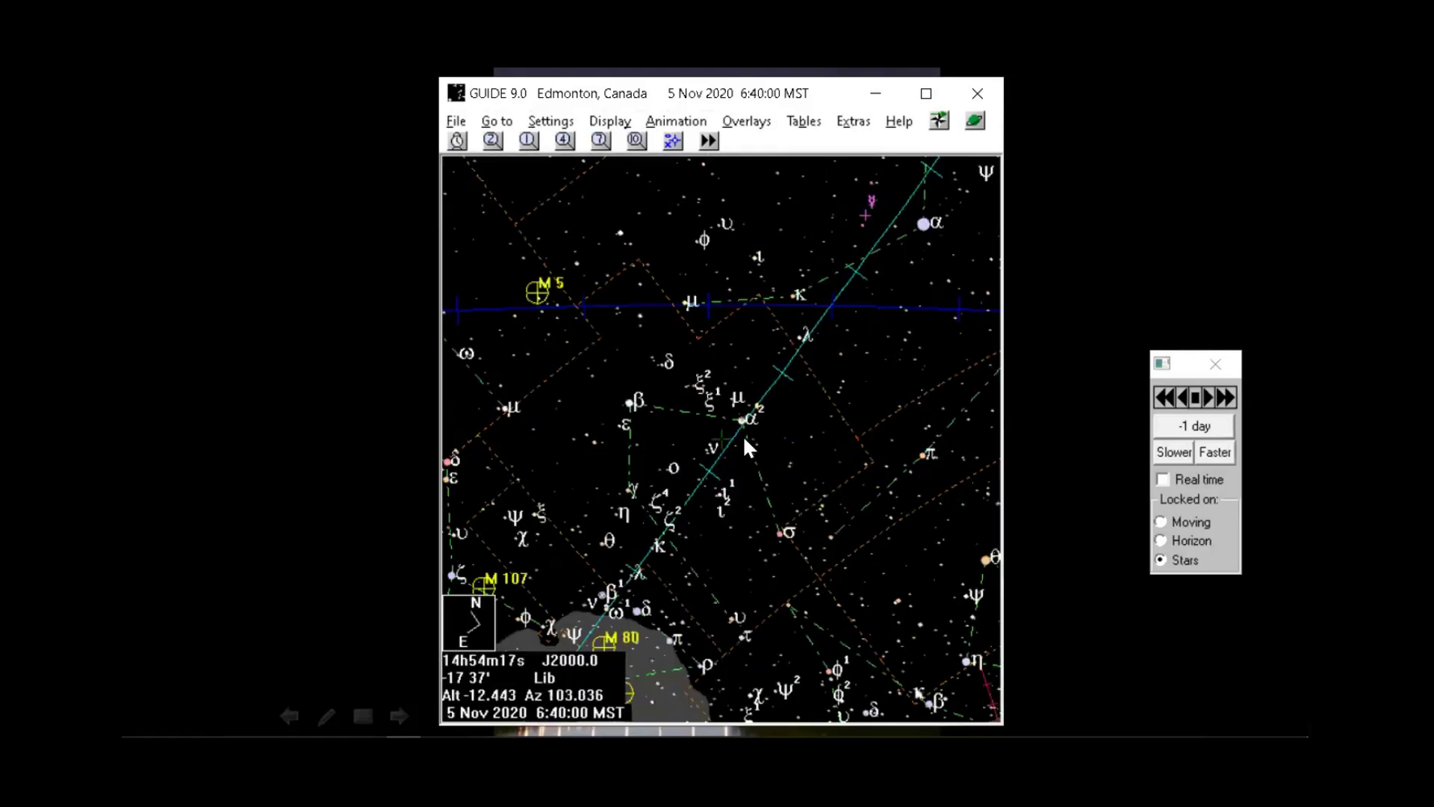
pyautogui.scroll(1, 755, 420)
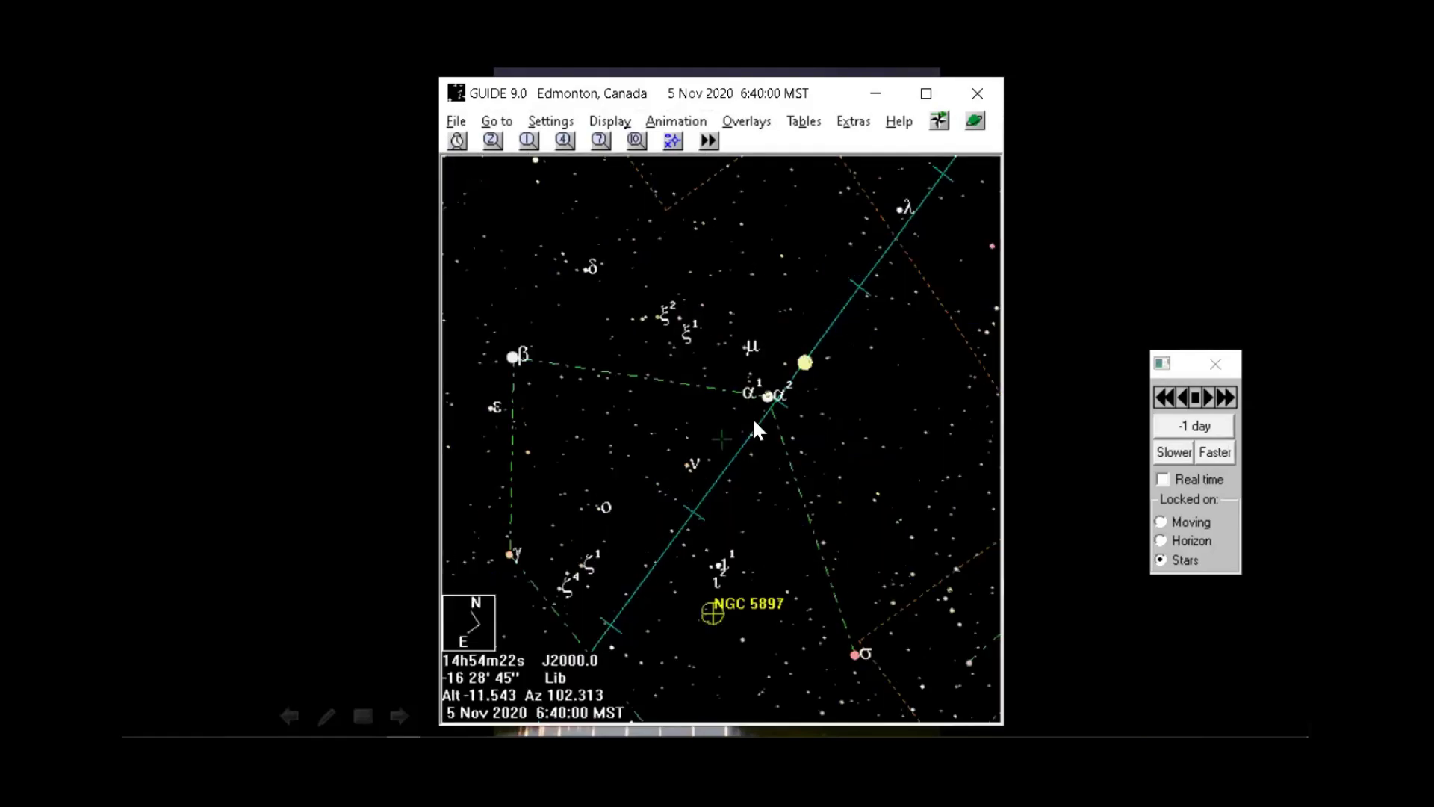
pyautogui.click(804, 363)
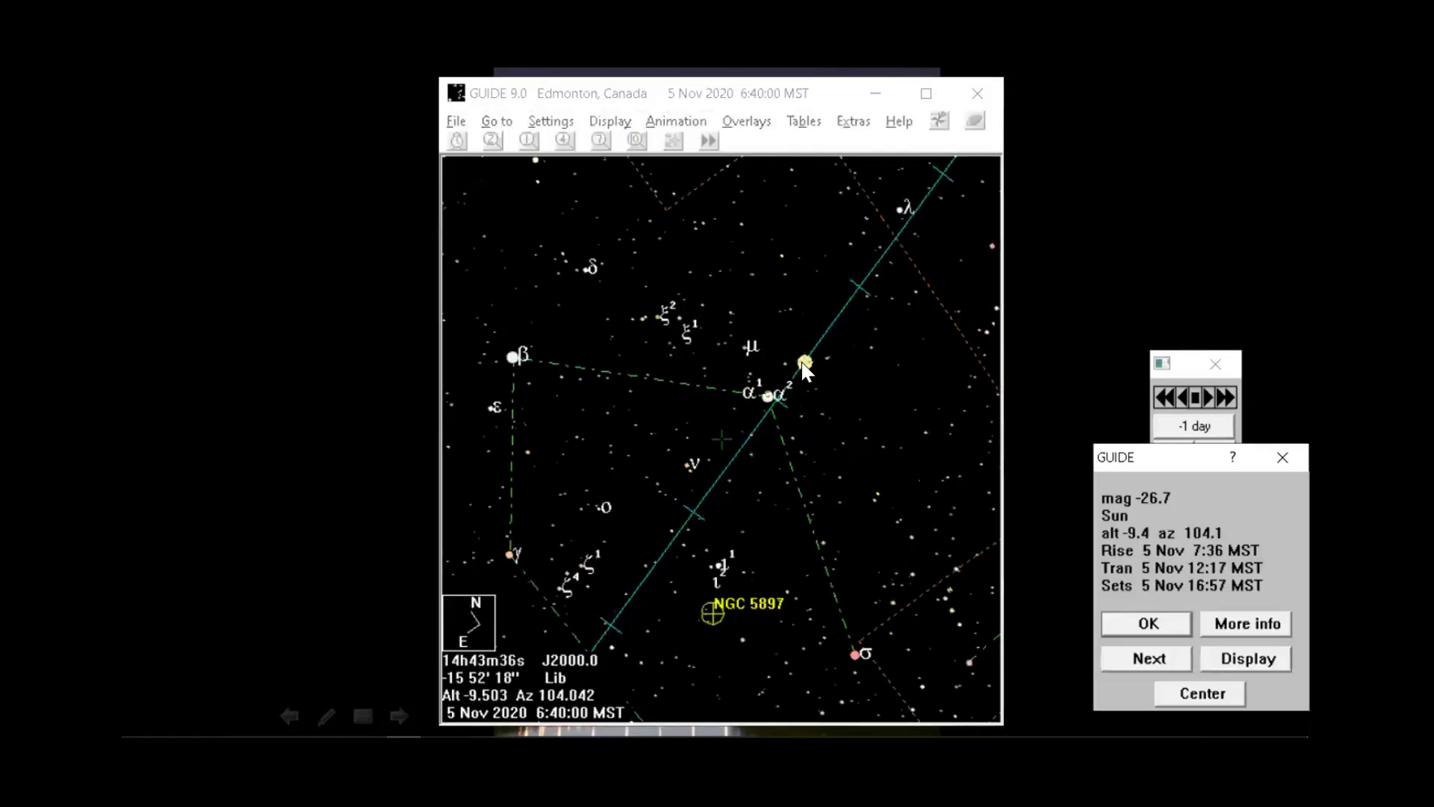
pyautogui.click(1128, 617)
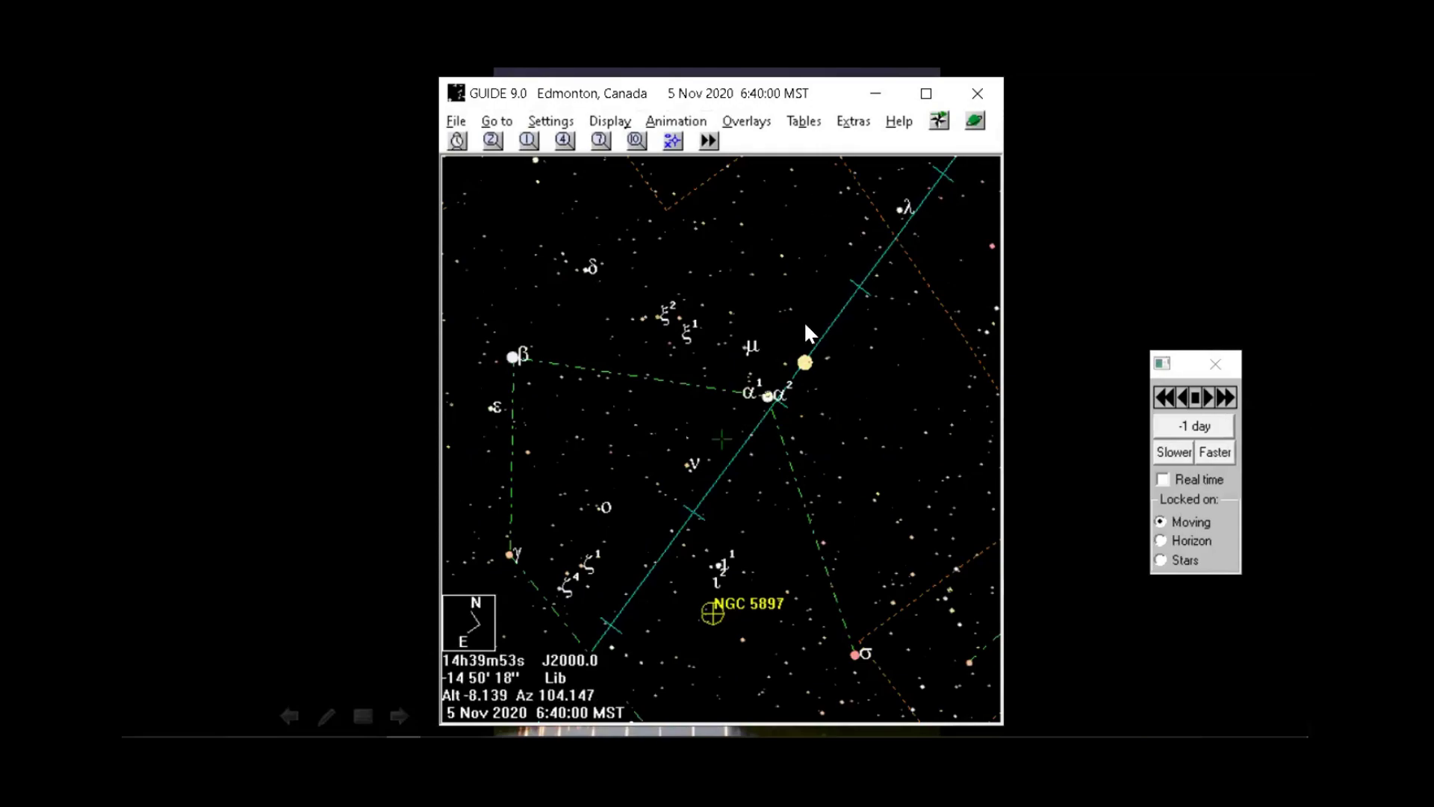
# Zoom out around Spica, set animation steps to +1 day, and advance to 6 Nov 2020
pyautogui.scroll(-1, 807, 327)
pyautogui.rightClick(911, 218)
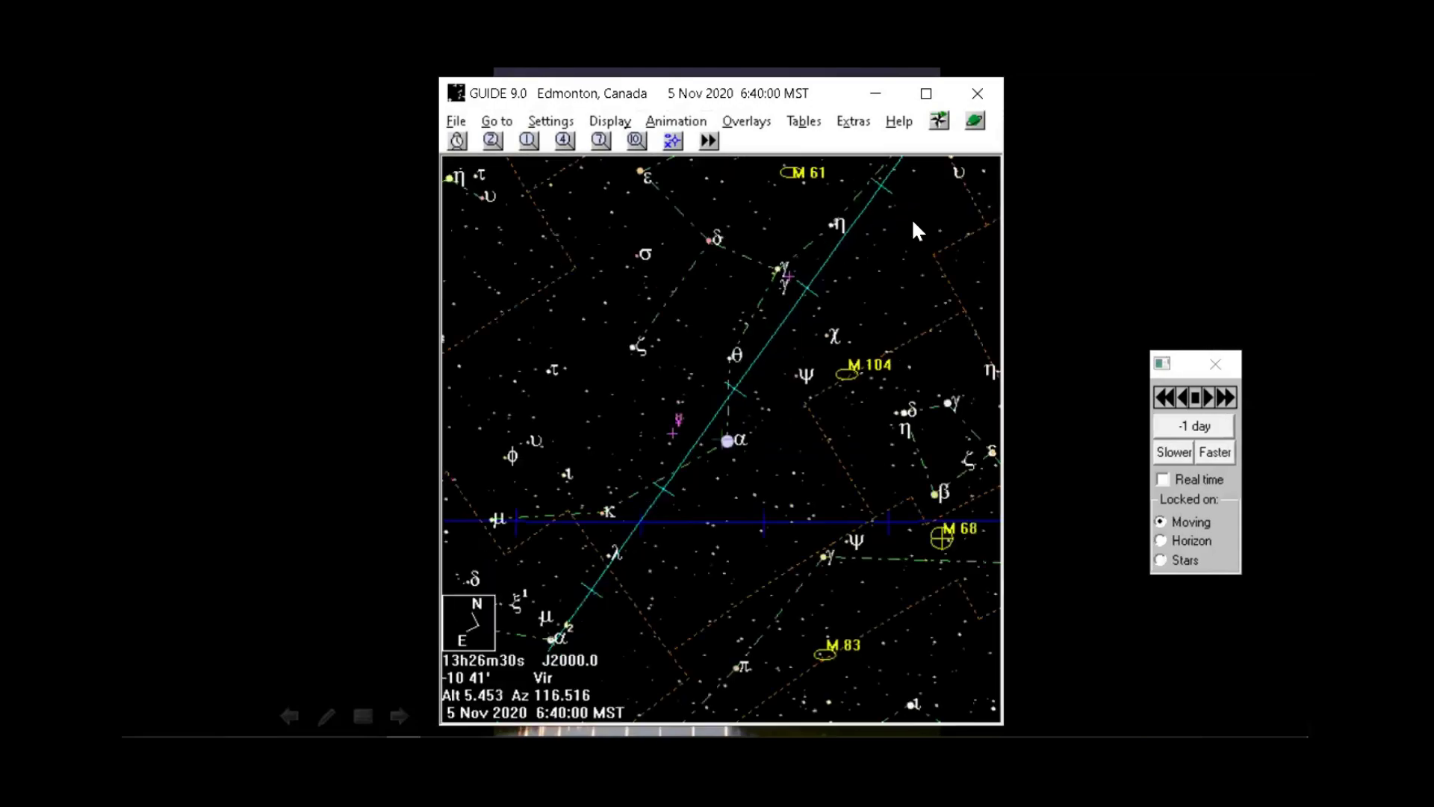
pyautogui.click(1208, 397)
pyautogui.click(1210, 398)
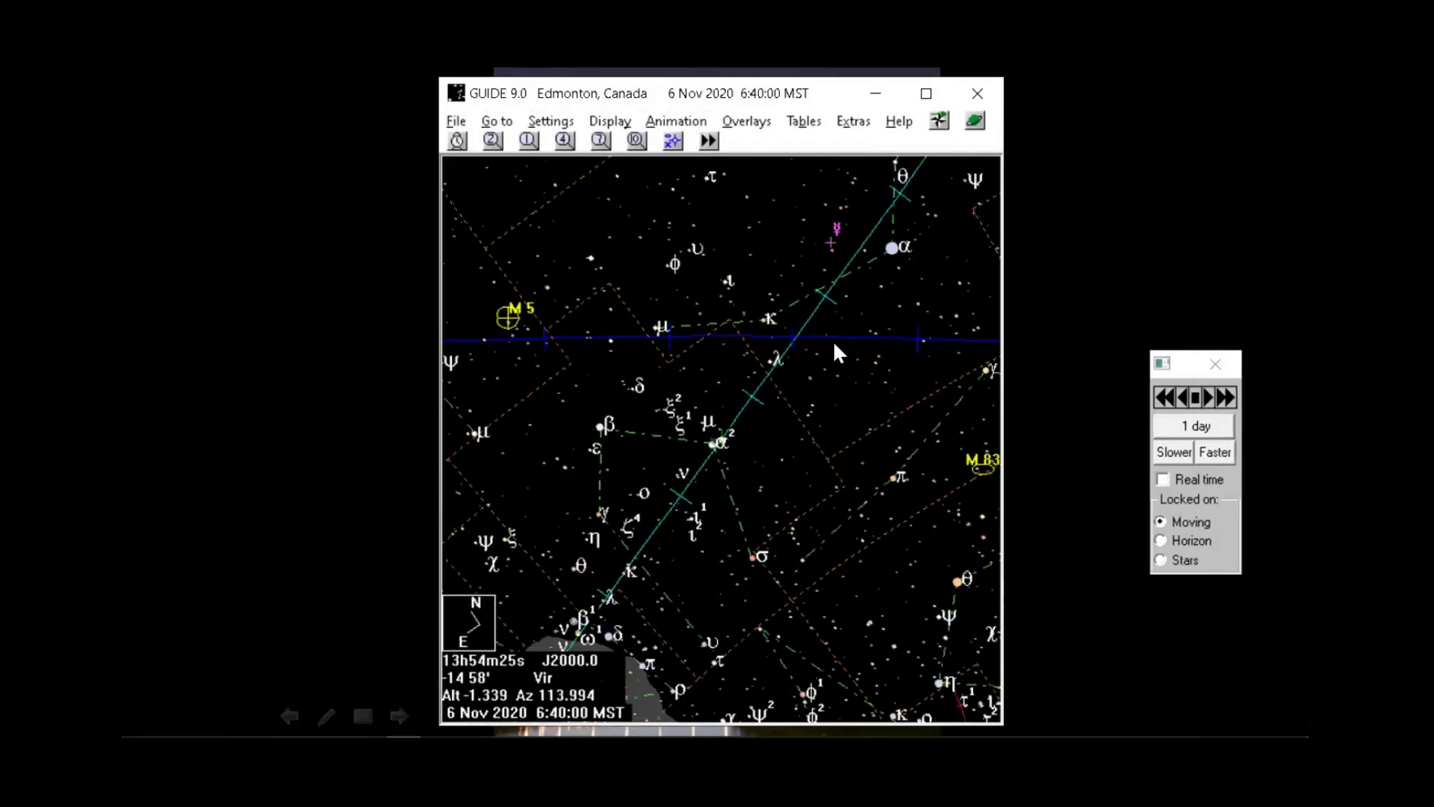
pyautogui.moveTo(846, 327)
pyautogui.mouseDown()
pyautogui.moveTo(814, 359)
pyautogui.moveTo(848, 332)
pyautogui.mouseUp()
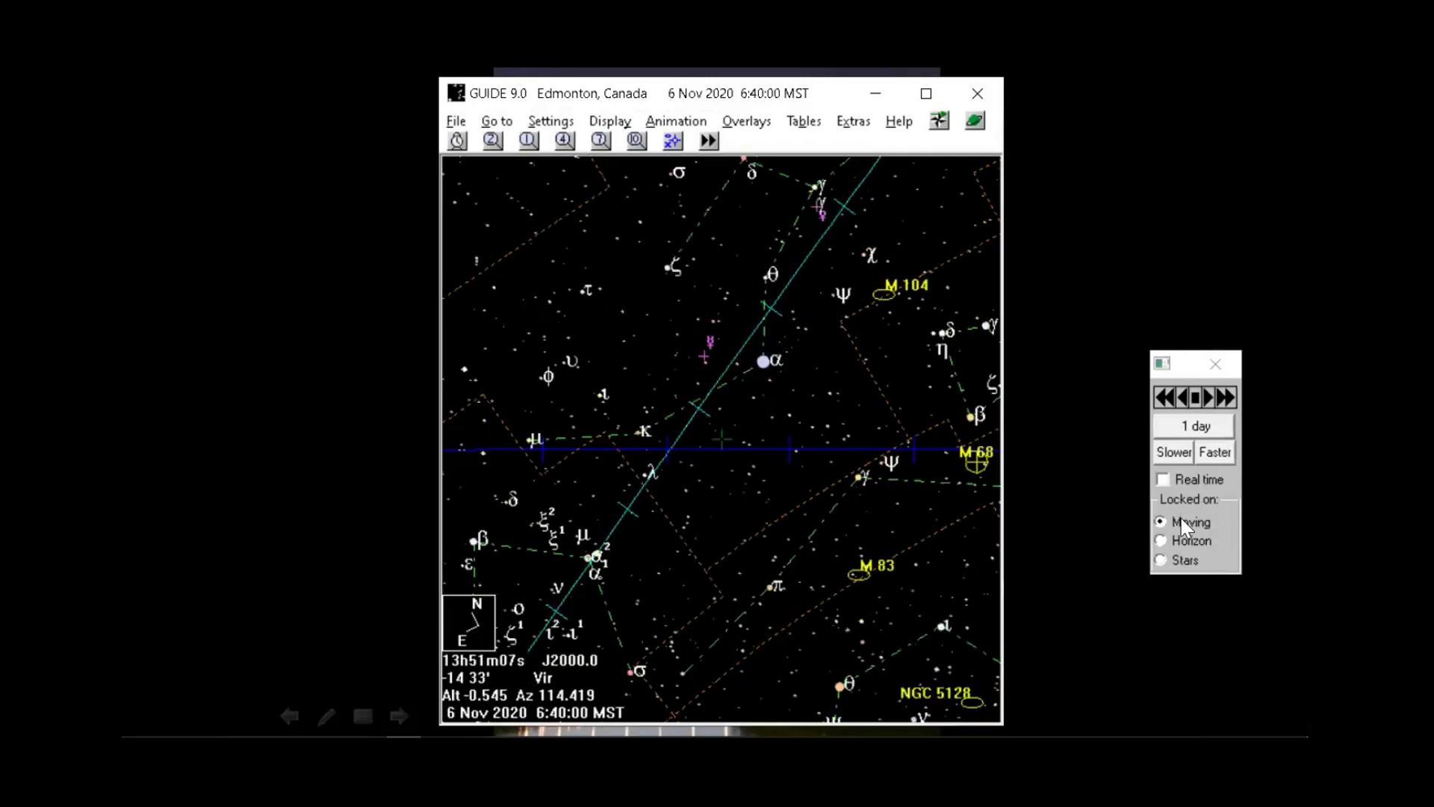
# Lock the animation on the horizon and step Mercury's chart daily from 7 to 10 Nov 2020
pyautogui.click(1171, 535)
pyautogui.click(1209, 398)
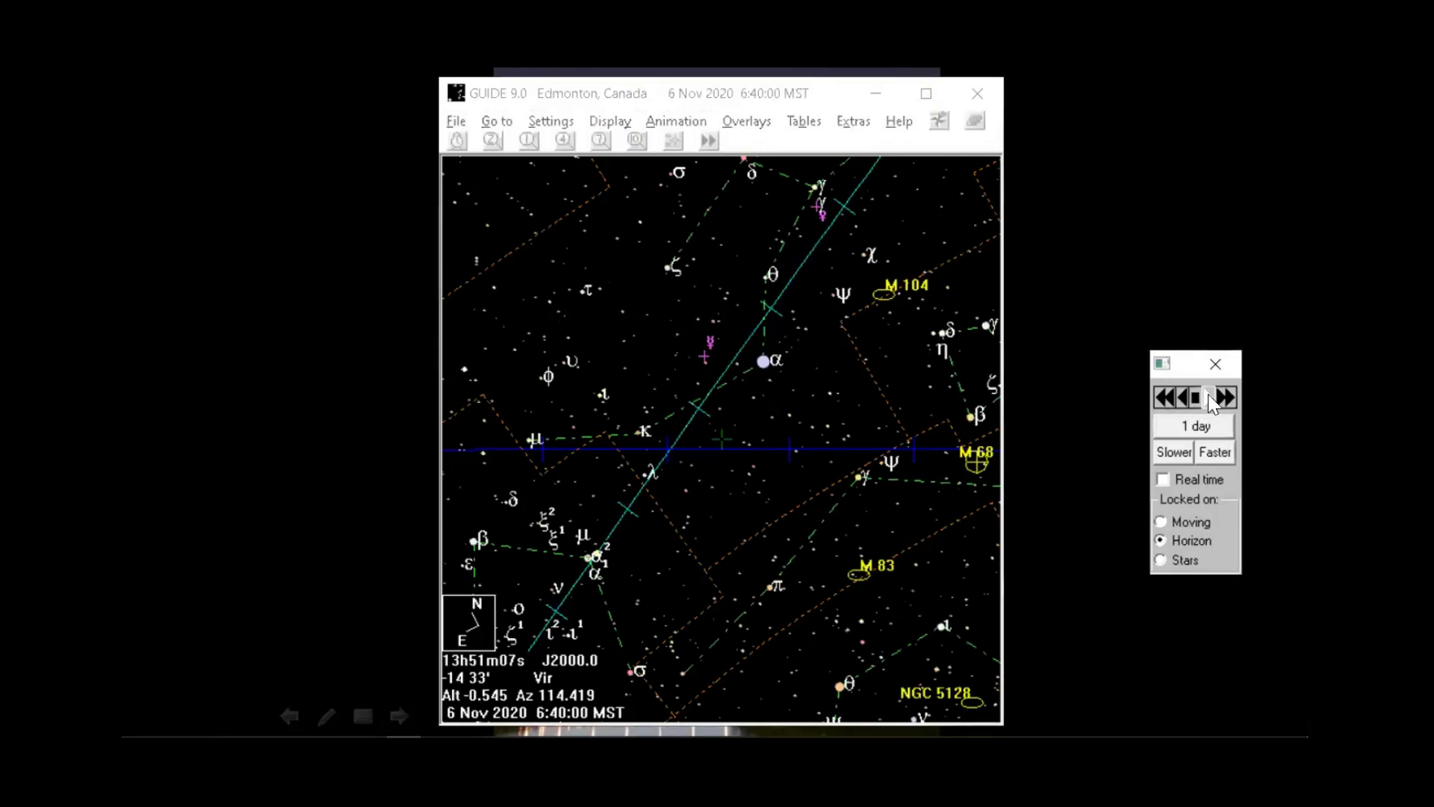
pyautogui.click(1210, 398)
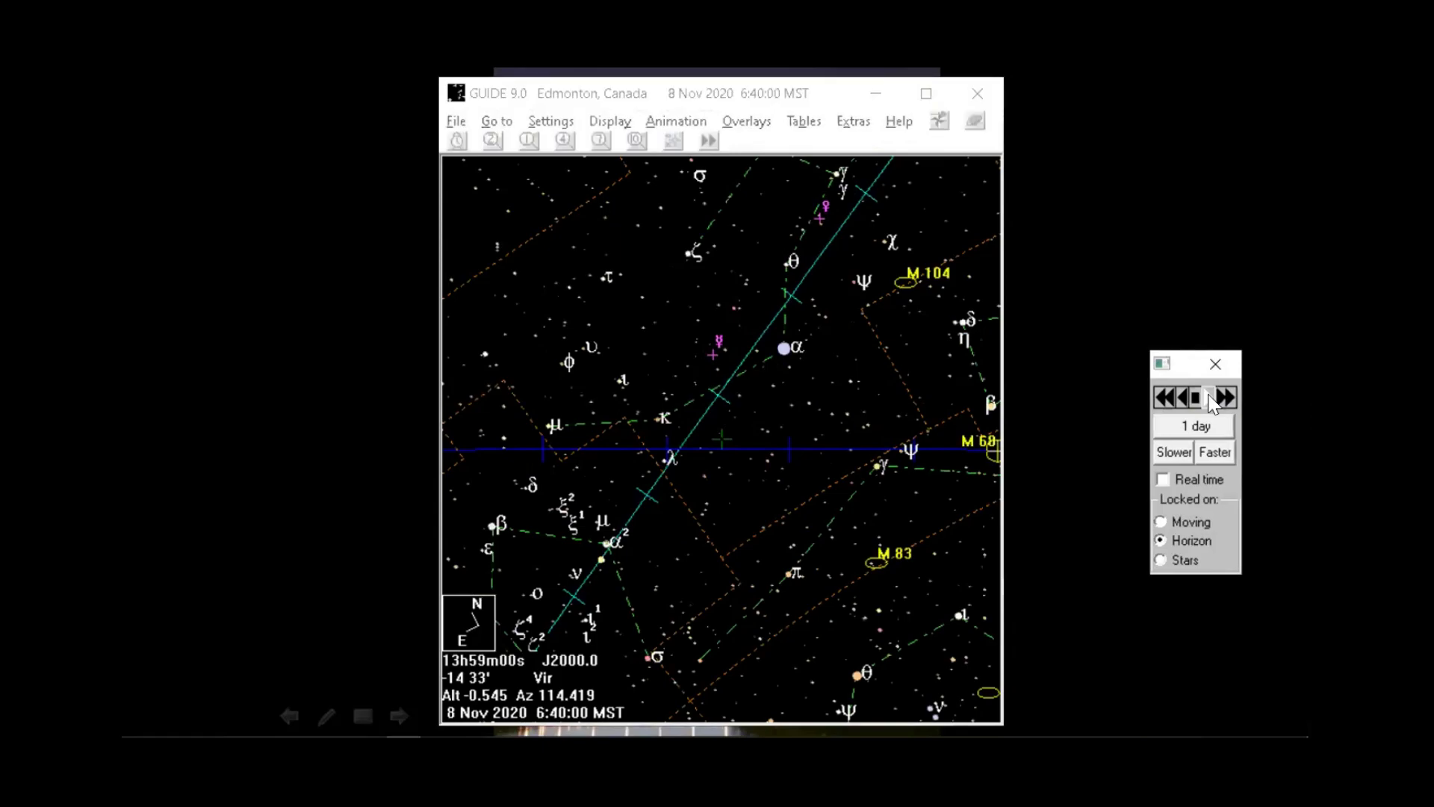
pyautogui.click(1209, 399)
pyautogui.click(1209, 398)
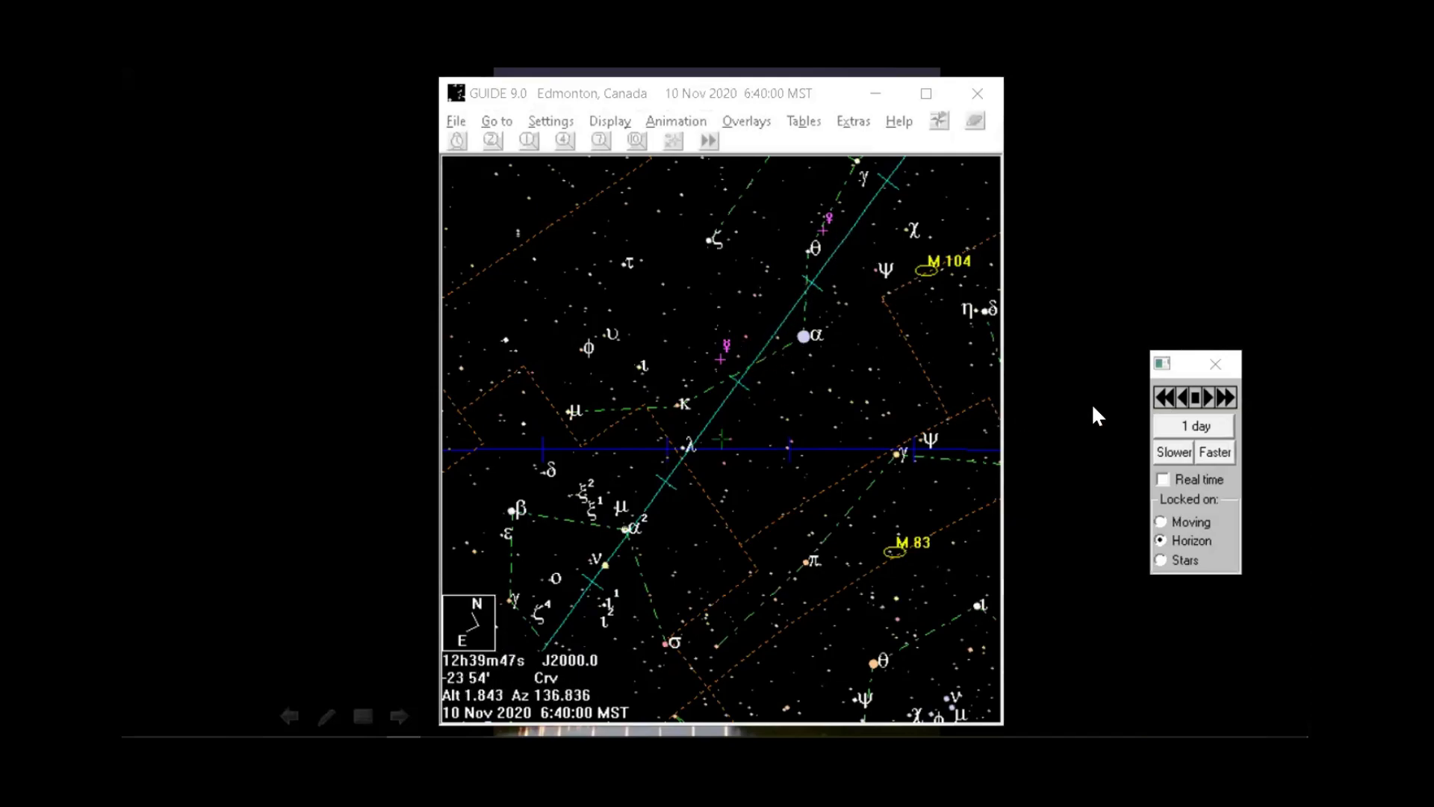
# Play the animation forward, step back to 11 Nov, then run on to 14 Nov and beyond
pyautogui.click(1206, 396)
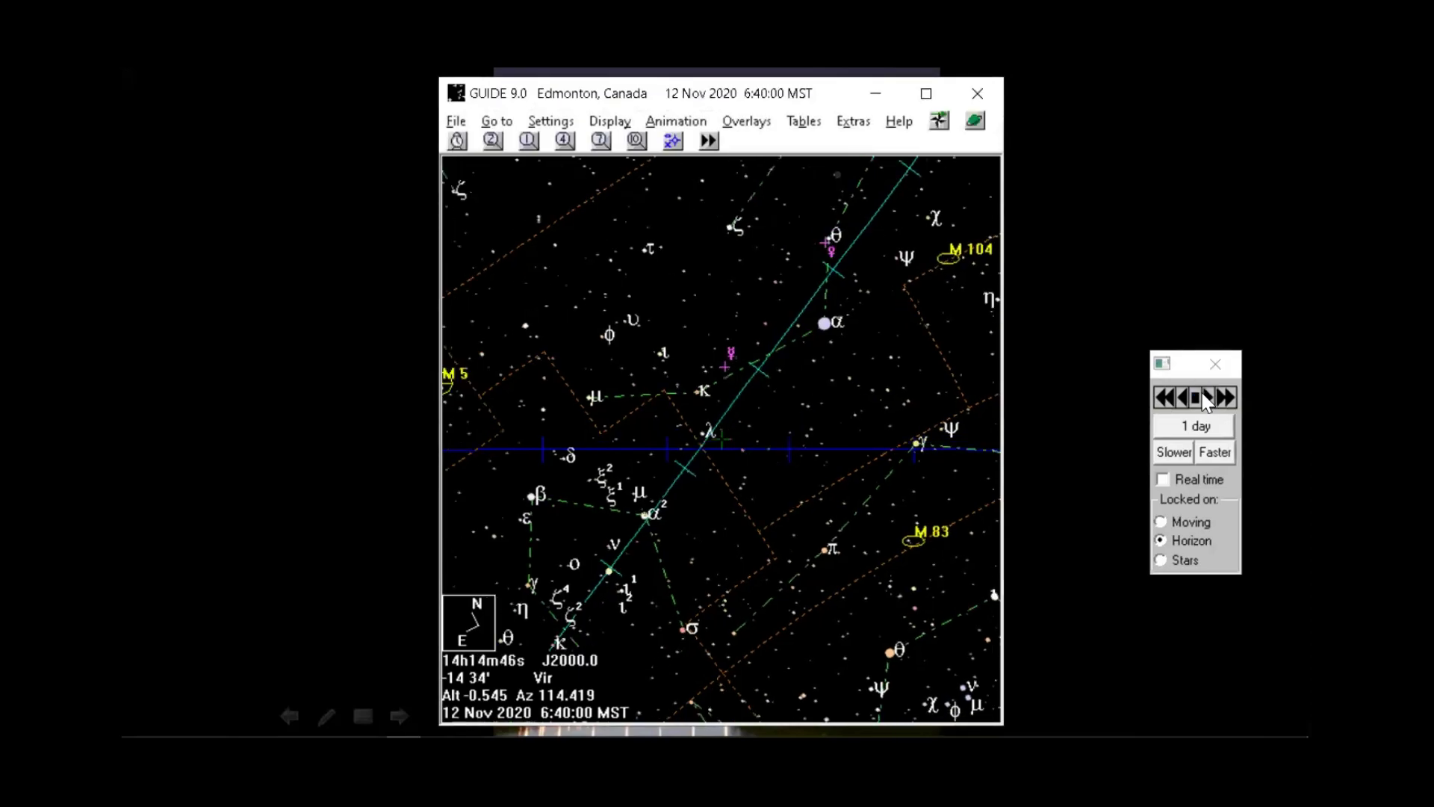
pyautogui.click(1185, 397)
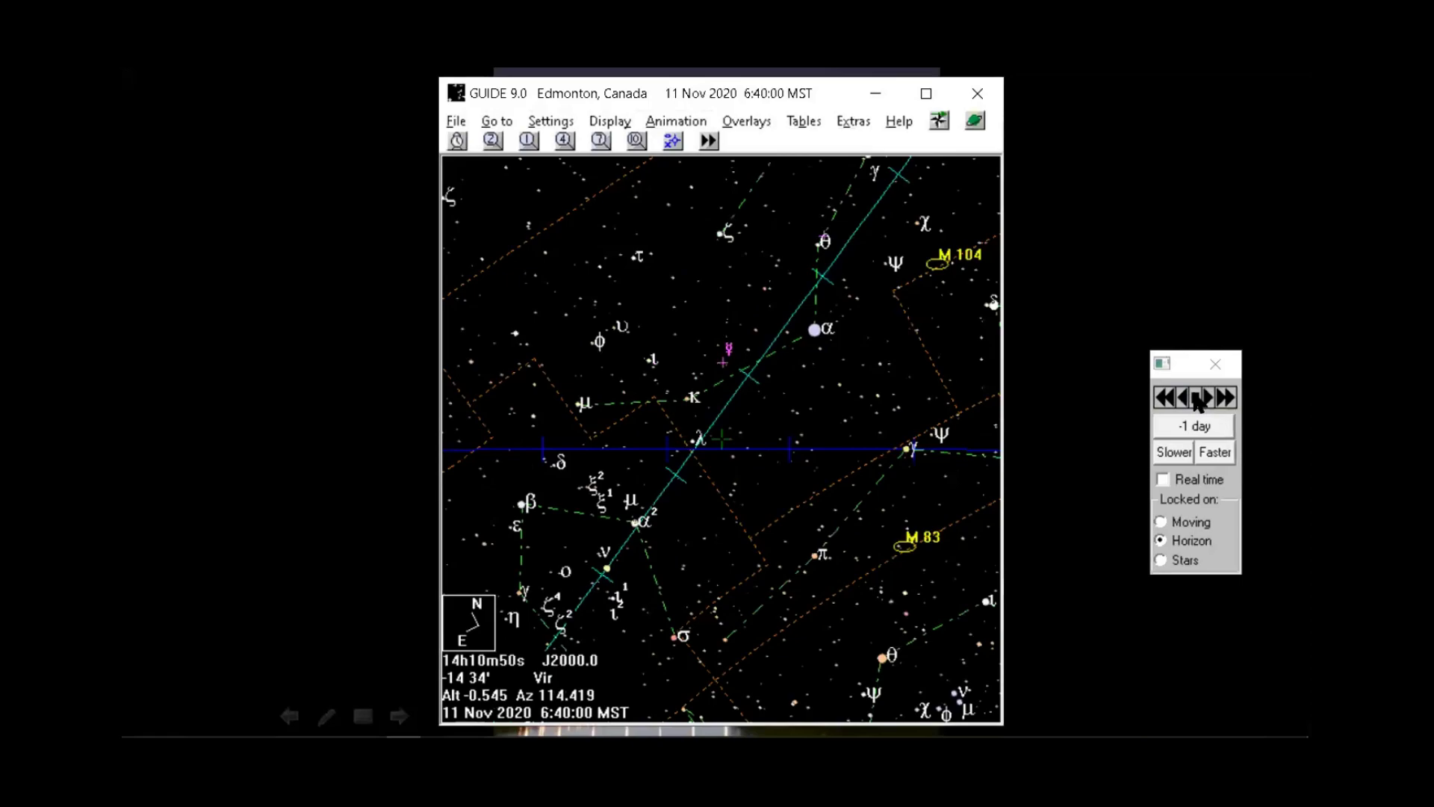
pyautogui.click(1206, 399)
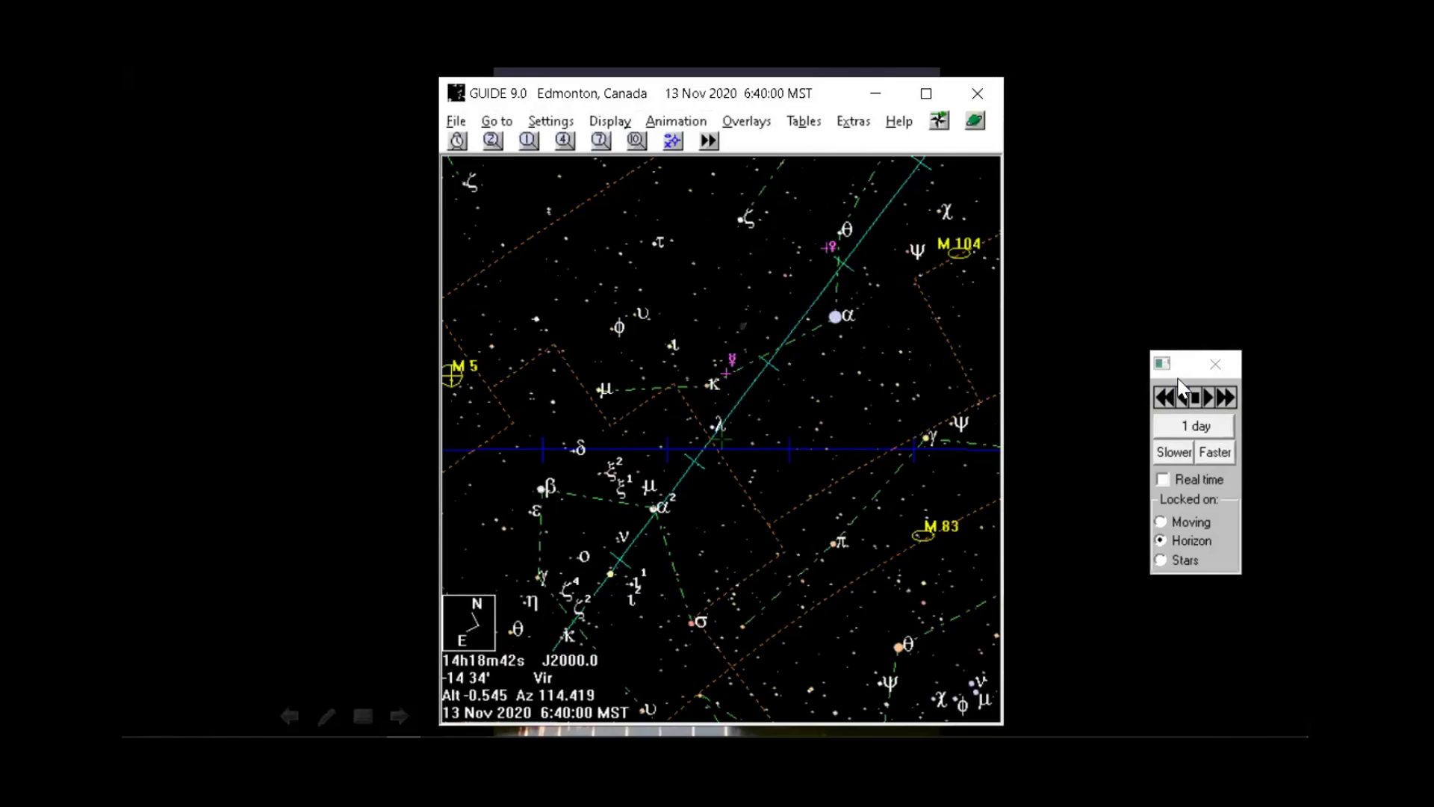
pyautogui.click(1204, 392)
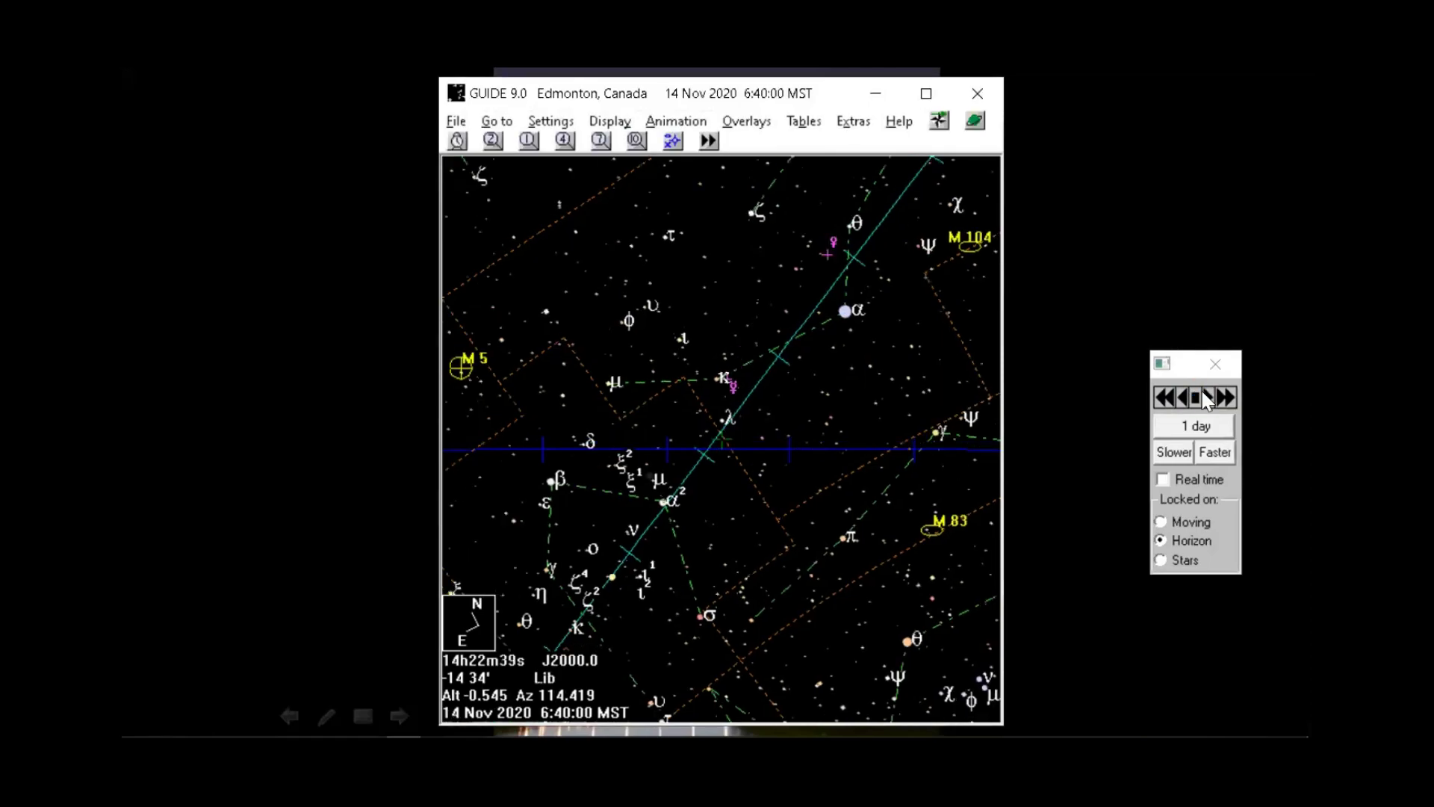
pyautogui.click(1205, 396)
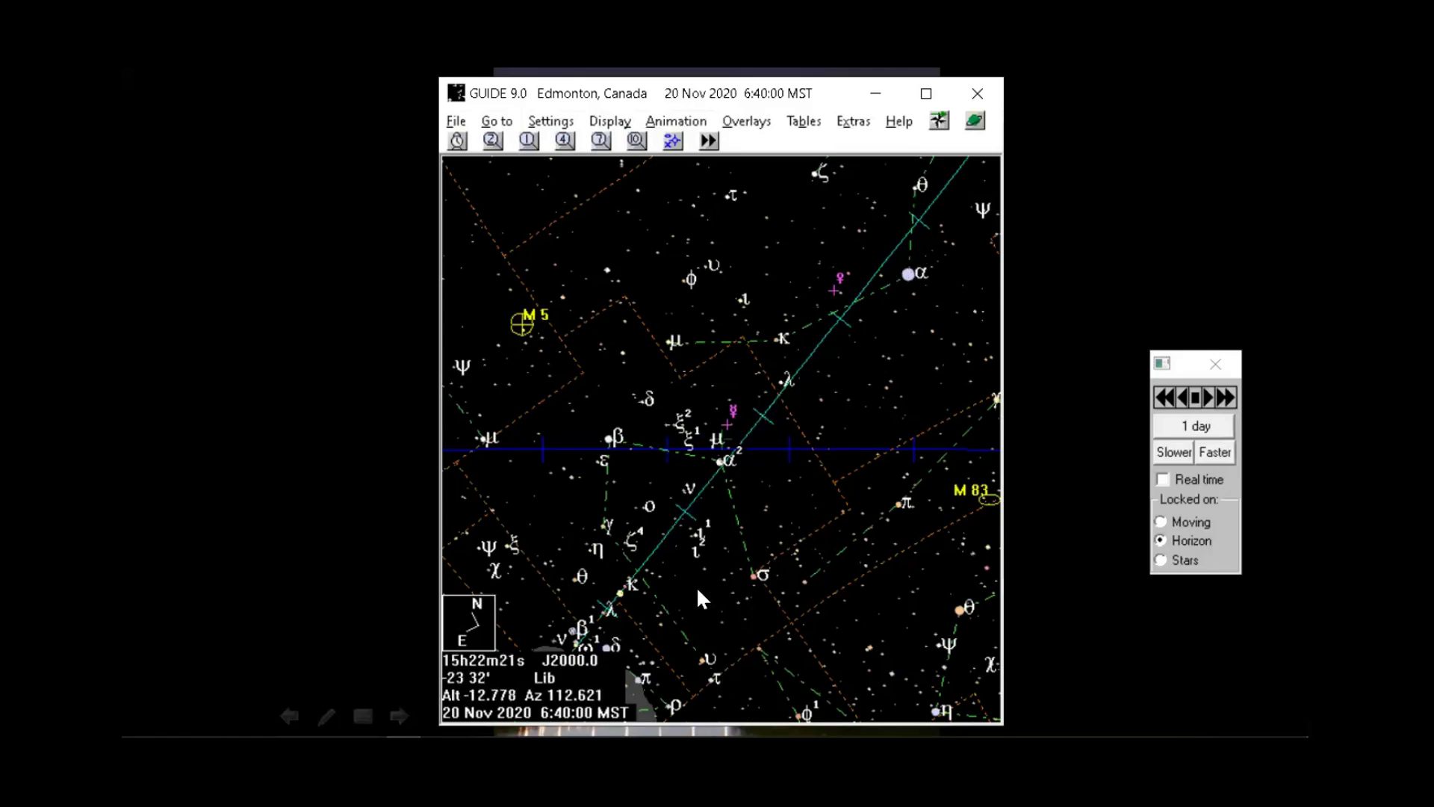
# Bring up the window switcher over the 20 Nov 2020 Virgo chart
pyautogui.hotkey('alt', 'Tab')
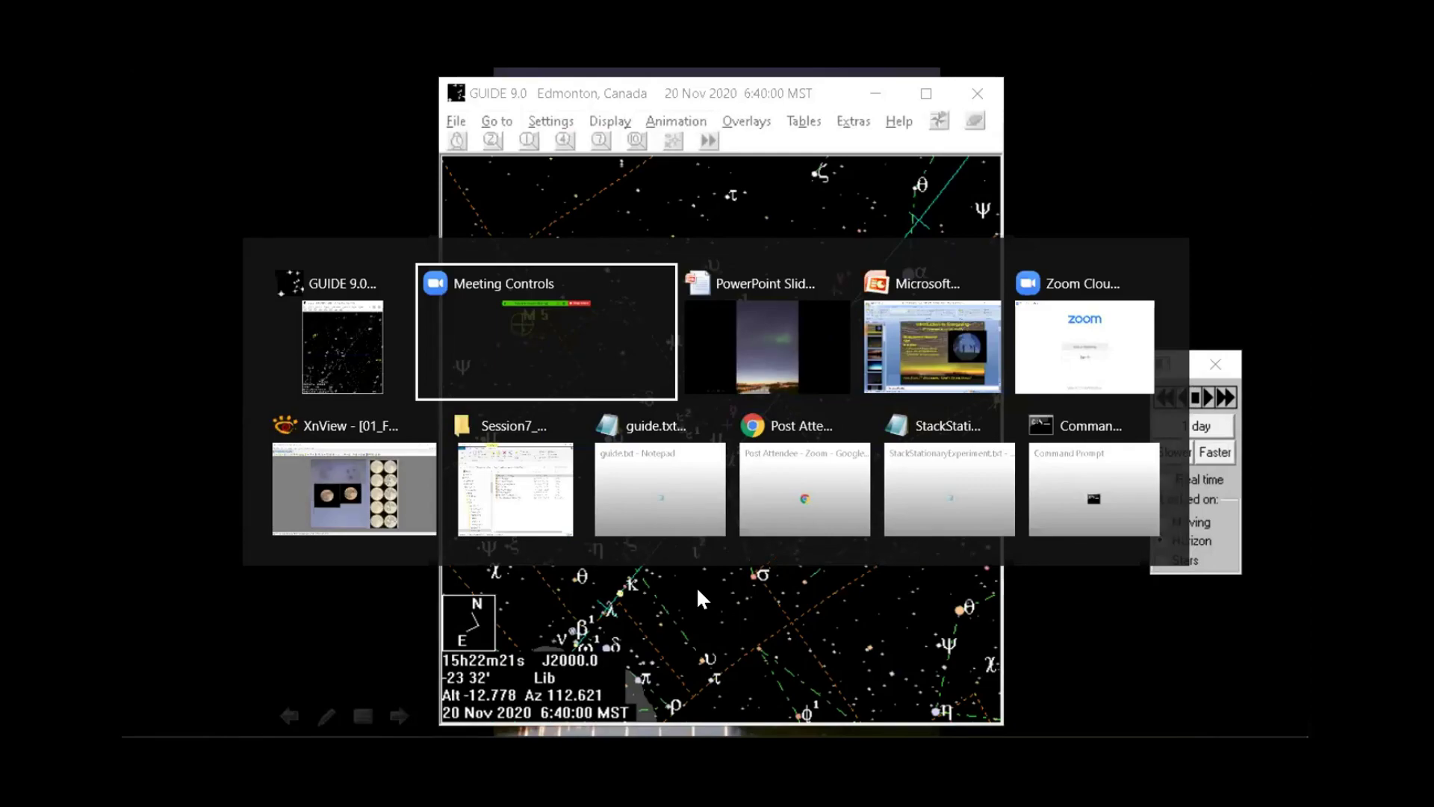
# Switch to guide.txt in Notepad and shift its window to reveal more of GUIDE
pyautogui.hotkey('alt', 'Tab')
pyautogui.hotkey('alt', 'Tab')
pyautogui.hotkey('alt', 'Tab')
pyautogui.hotkey('alt', 'Tab')
pyautogui.hotkey('alt', 'Tab')
pyautogui.hotkey('alt', 'Tab')
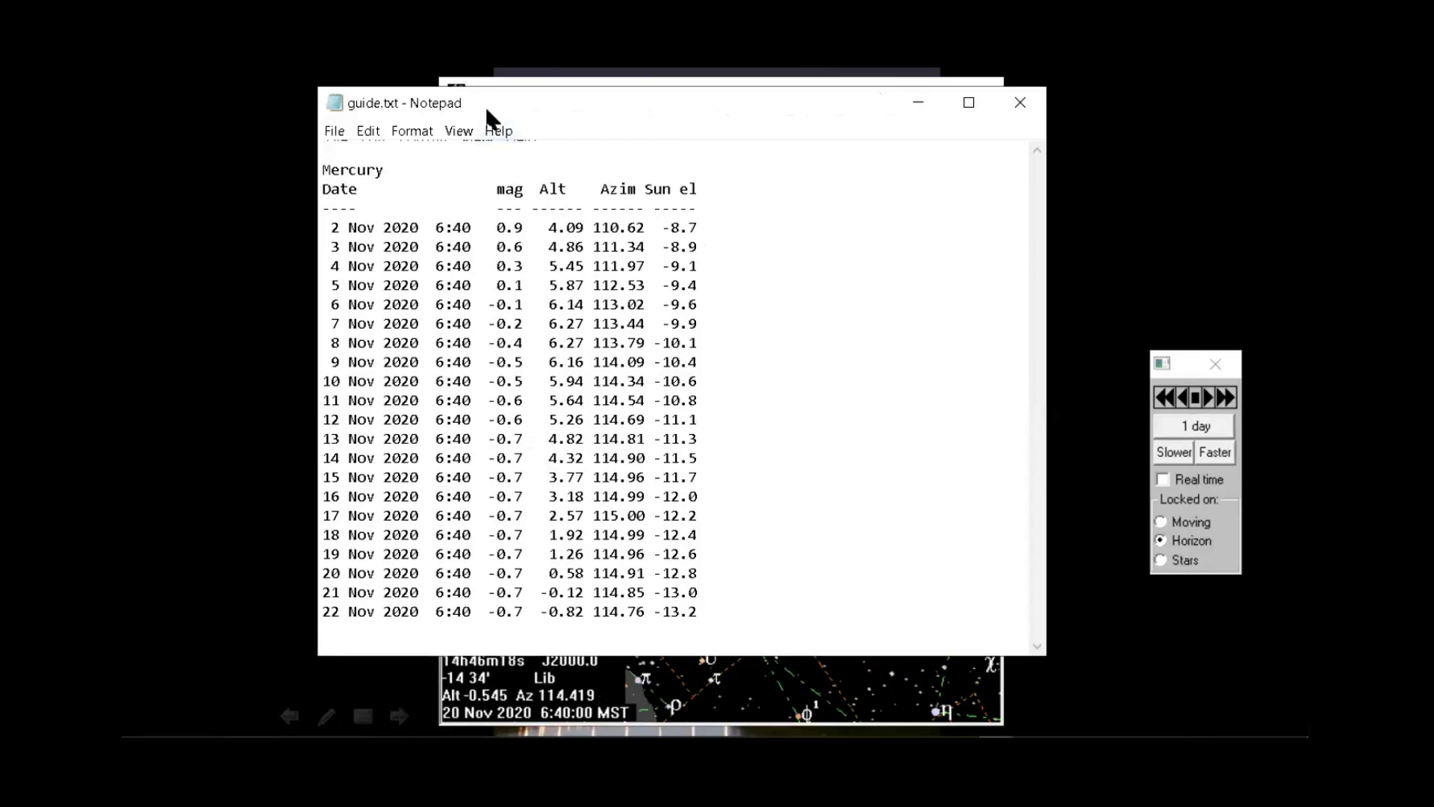
pyautogui.moveTo(486, 104); pyautogui.dragTo(579, 126)
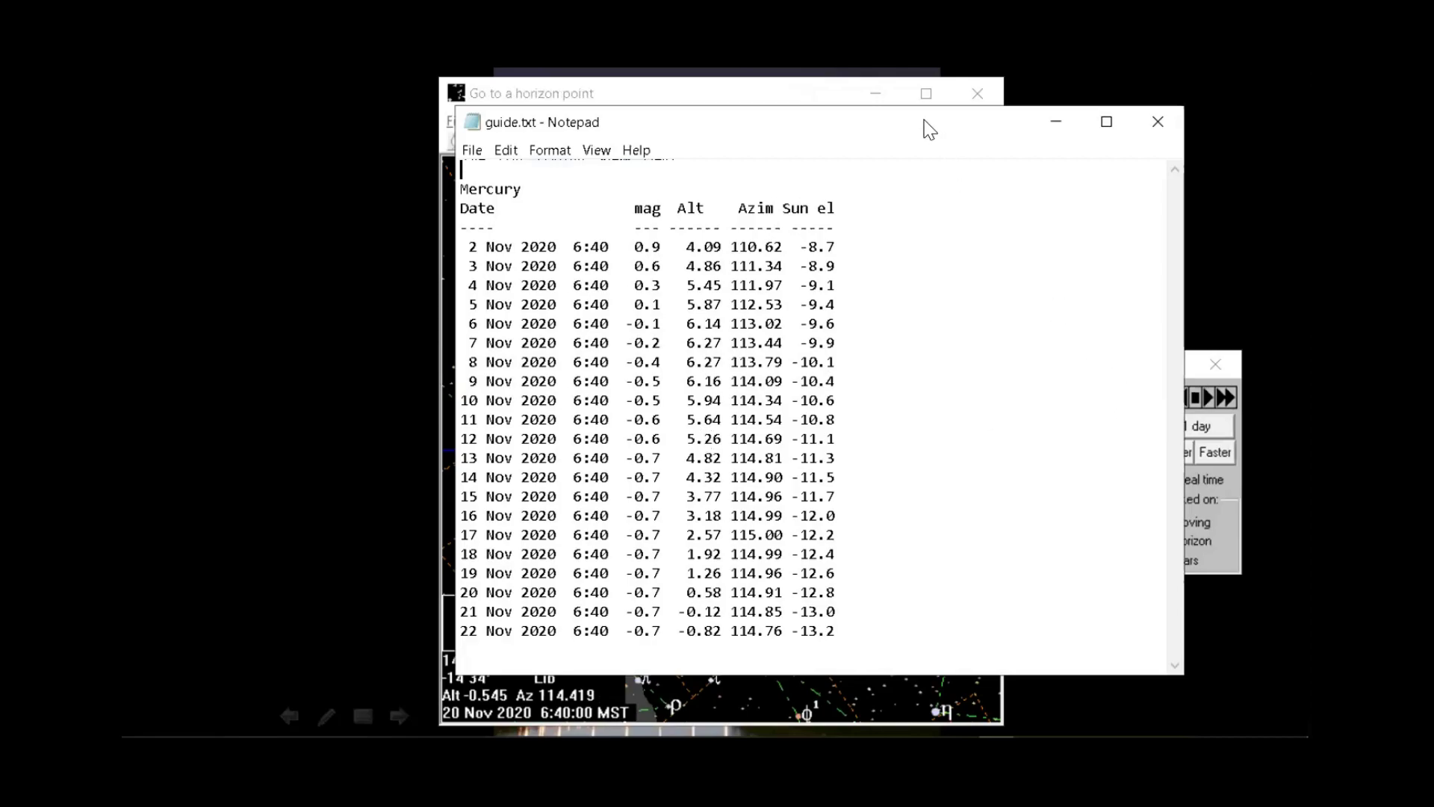
pyautogui.moveTo(930, 129); pyautogui.dragTo(879, 144)
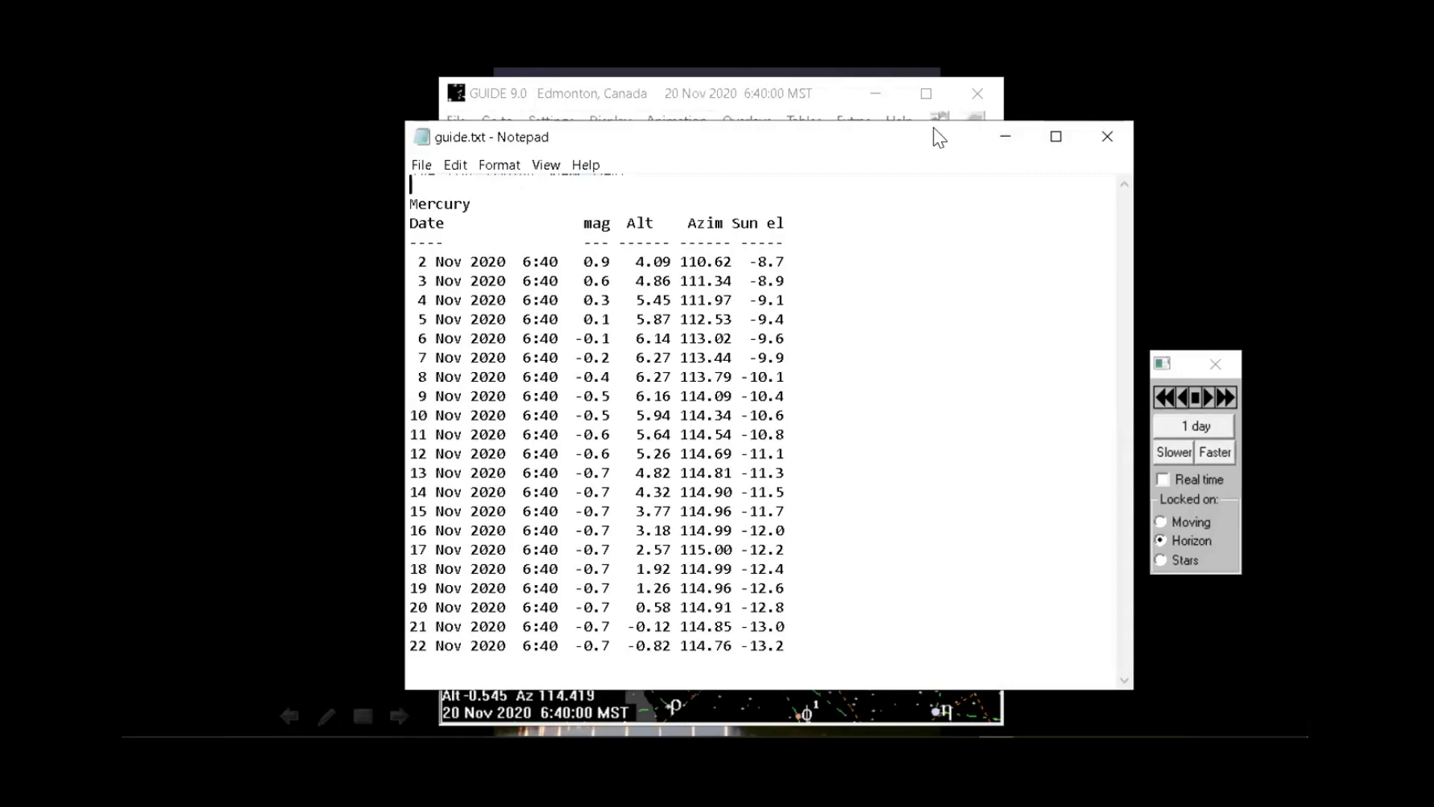
# Minimize guide.txt and recentre the GUIDE chart on globular cluster M5
pyautogui.moveTo(939, 137); pyautogui.dragTo(1002, 140)
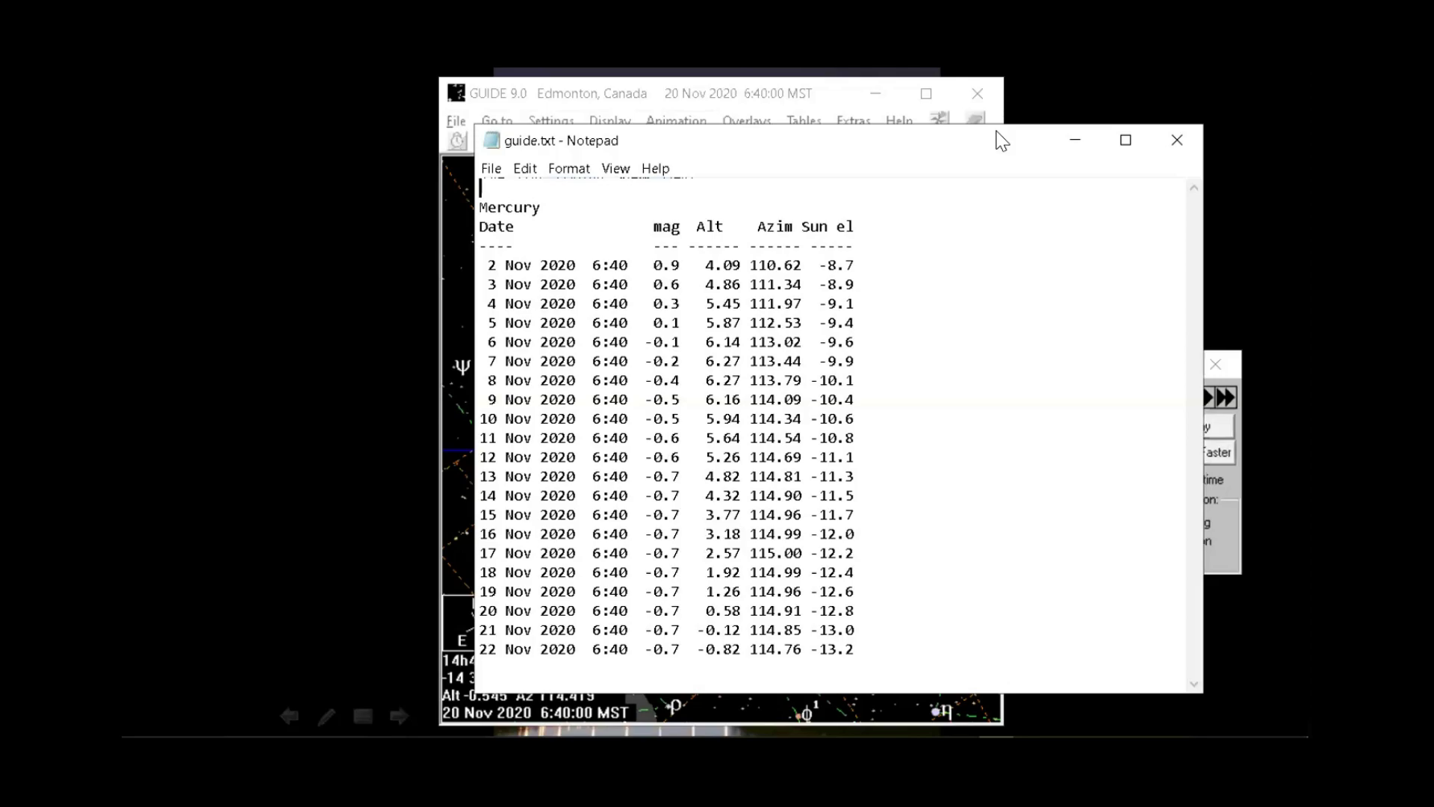
pyautogui.click(1075, 139)
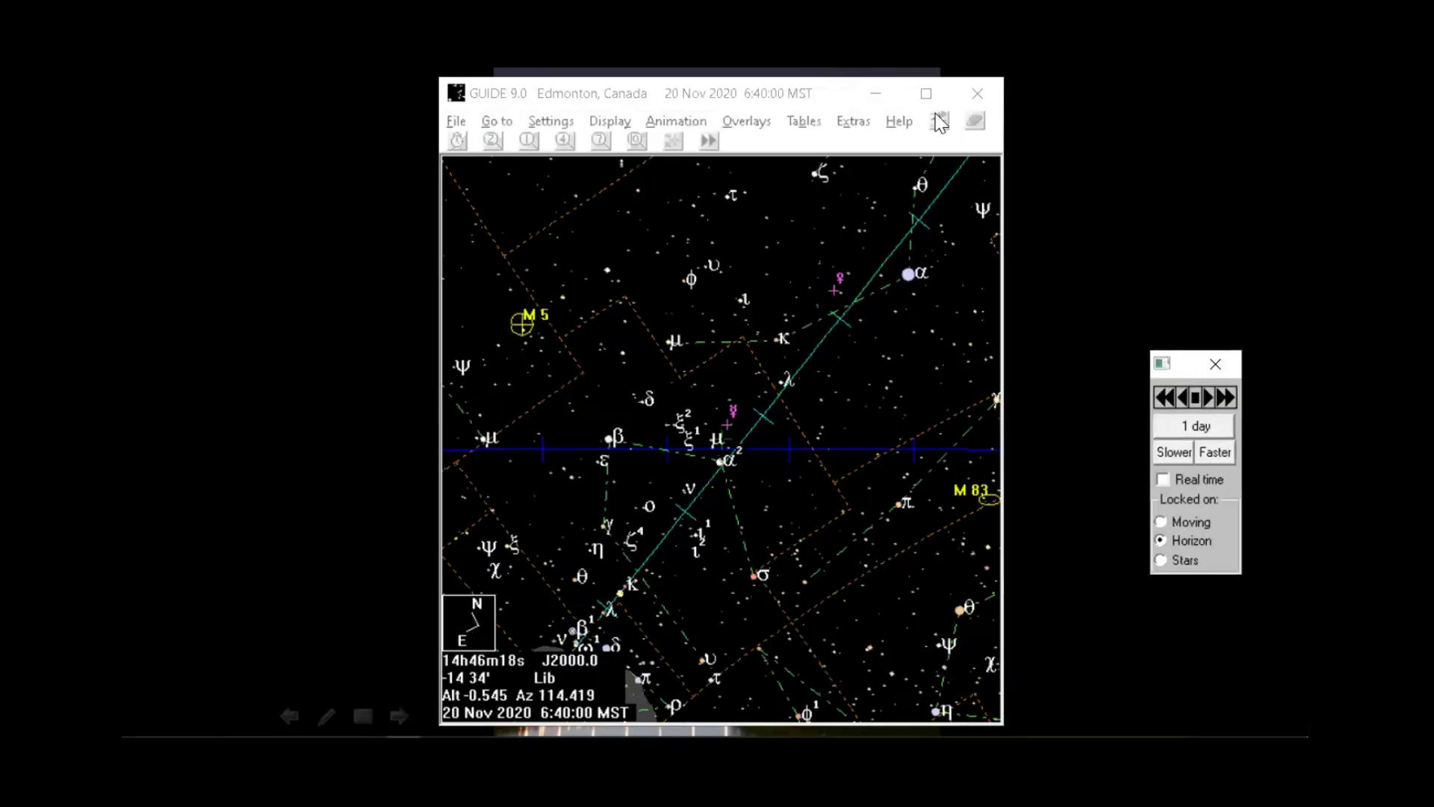
pyautogui.click(508, 318)
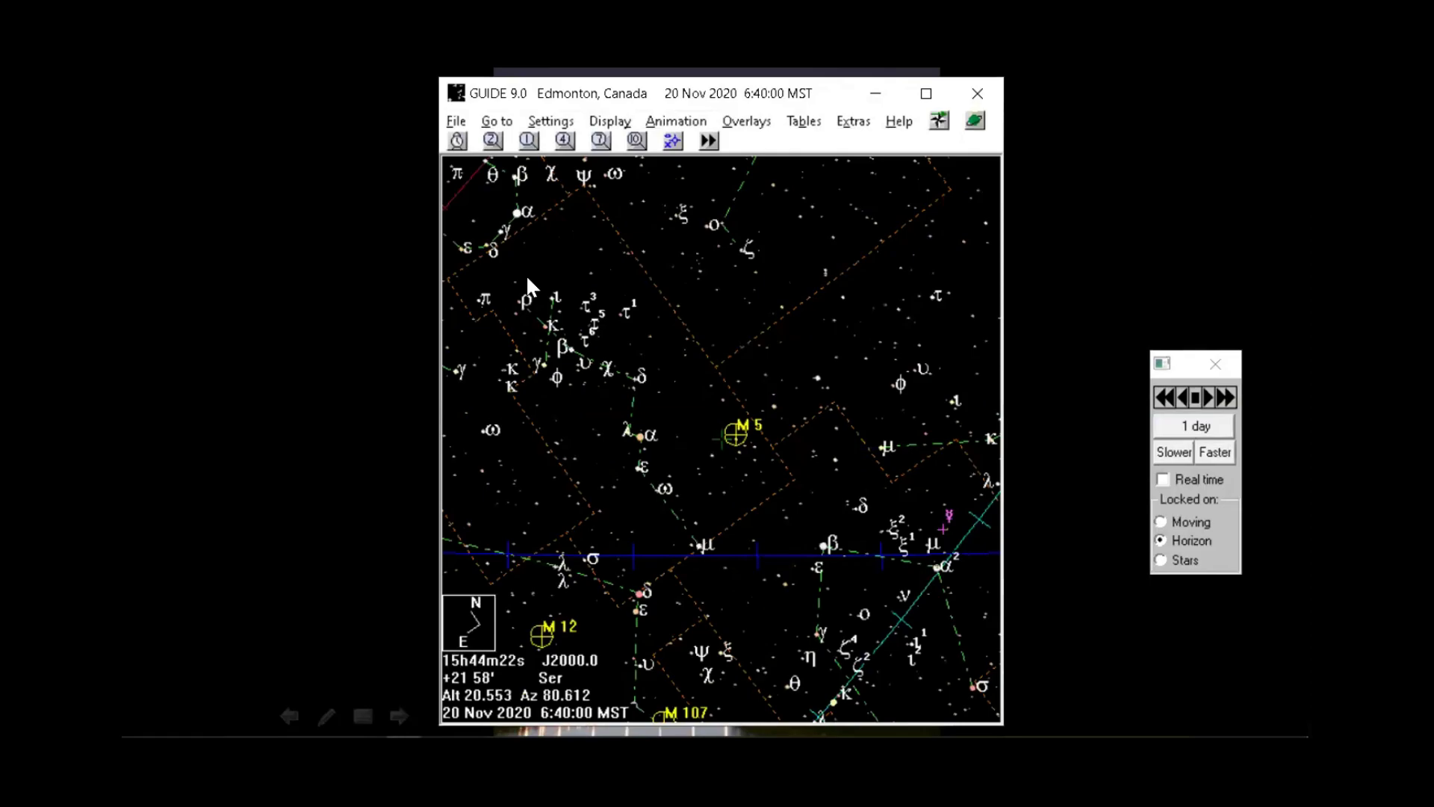
pyautogui.hotkey('alt', 'Tab')
# Cycle through open windows to Chrome's Leonids meteor shower page
pyautogui.hotkey('alt', 'Tab')
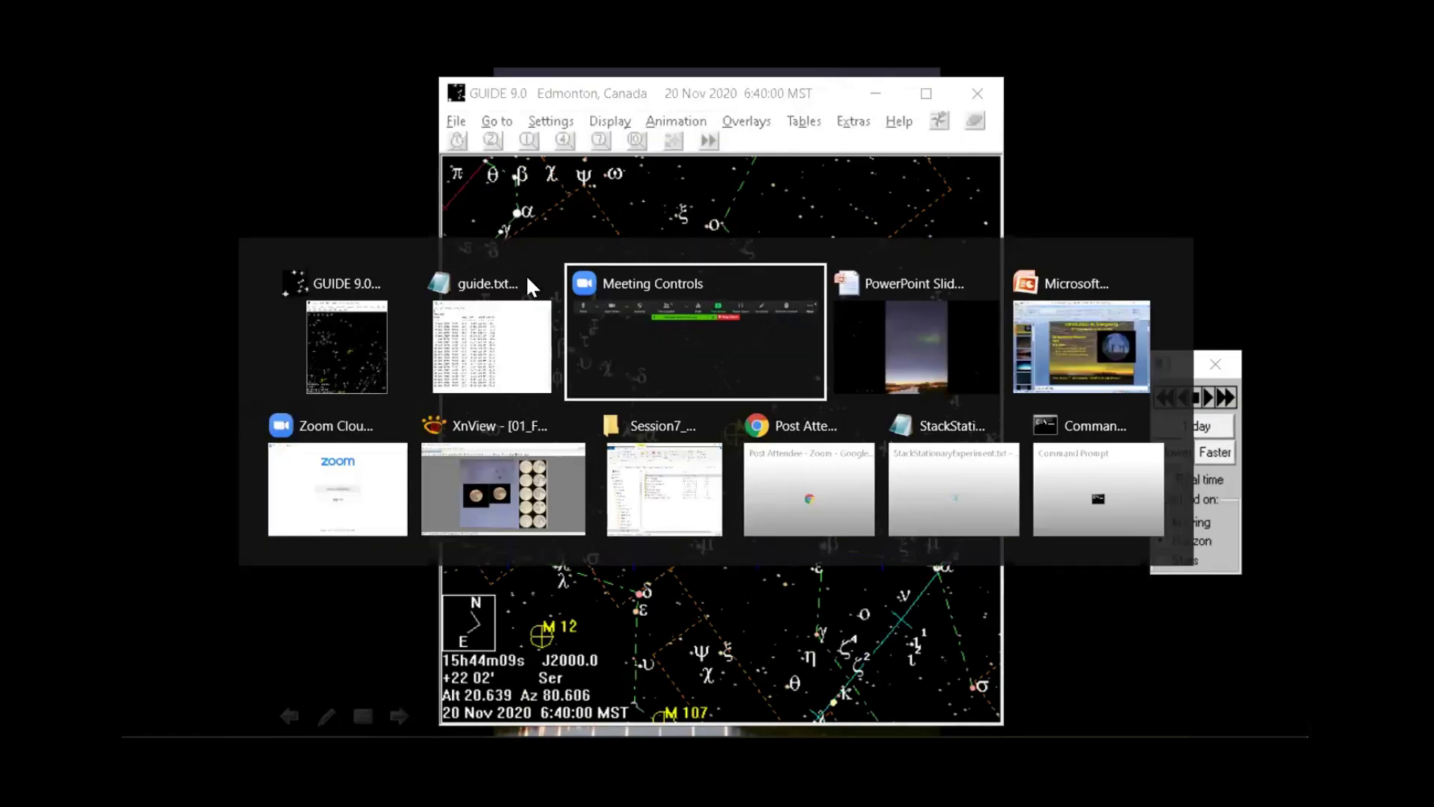
pyautogui.hotkey('alt', 'Tab')
pyautogui.hotkey('alt', 'Tab')
pyautogui.hotkey('alt', 'Tab')
pyautogui.hotkey('alt', 'Tab')
pyautogui.hotkey('alt', 'Tab')
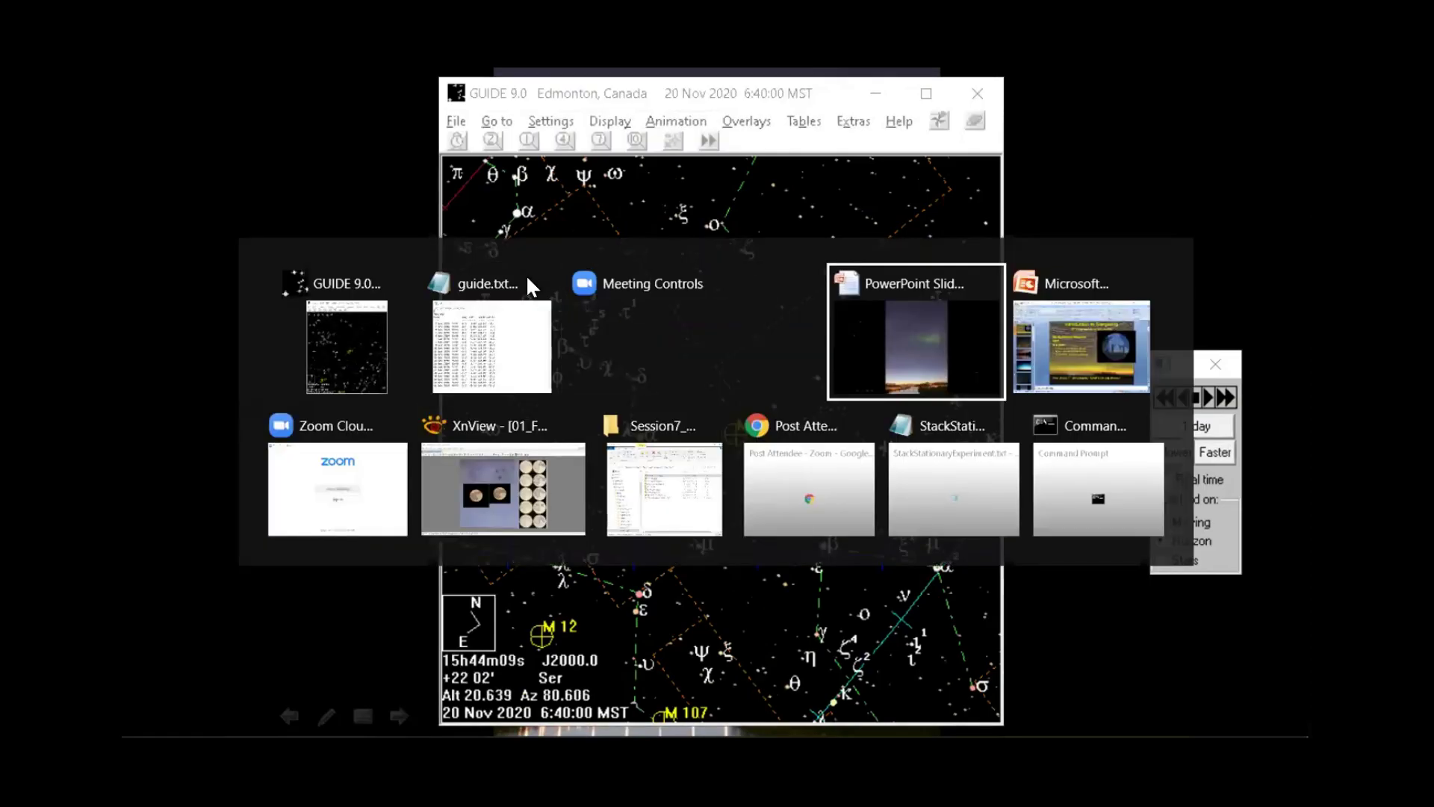
pyautogui.hotkey('alt', 'Tab')
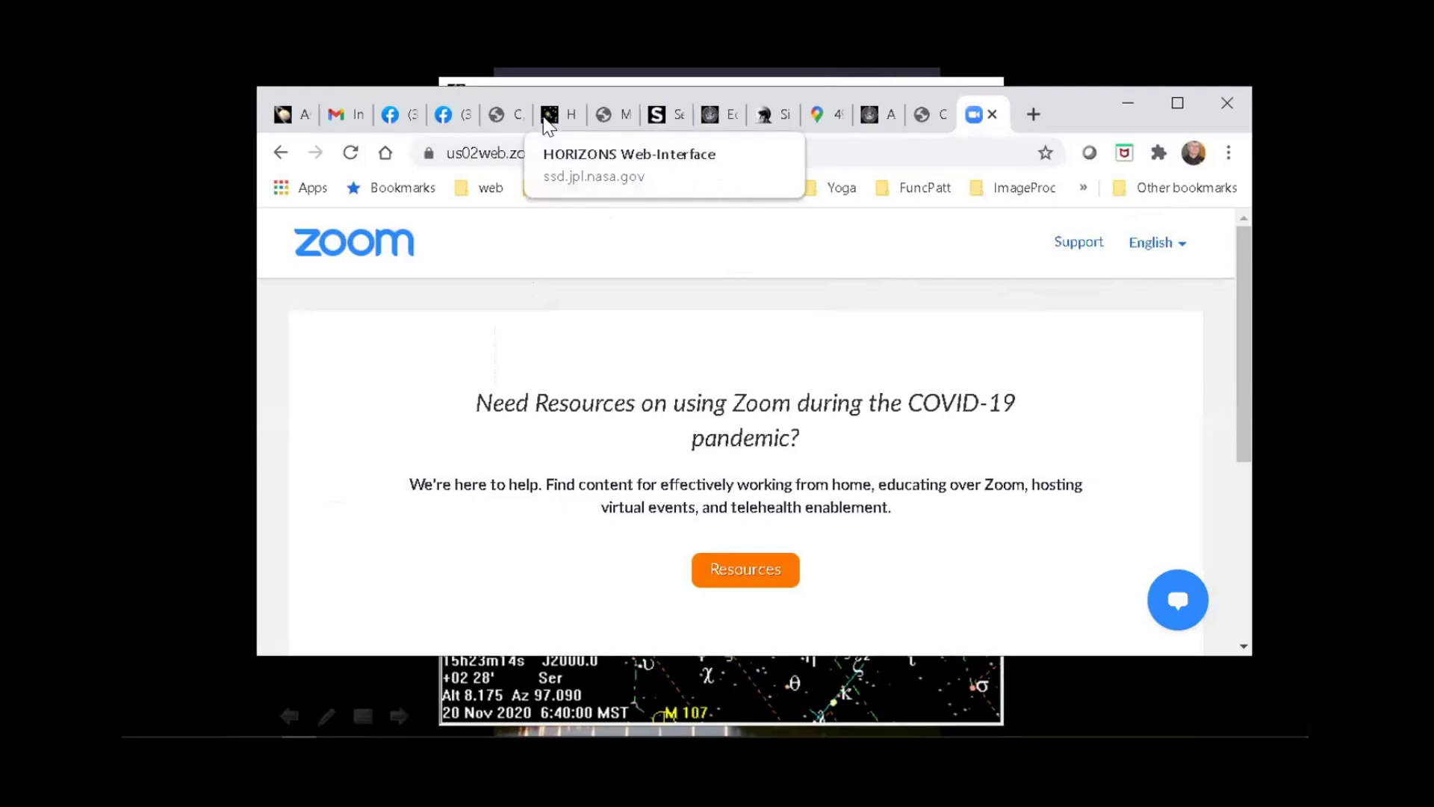
pyautogui.click(612, 114)
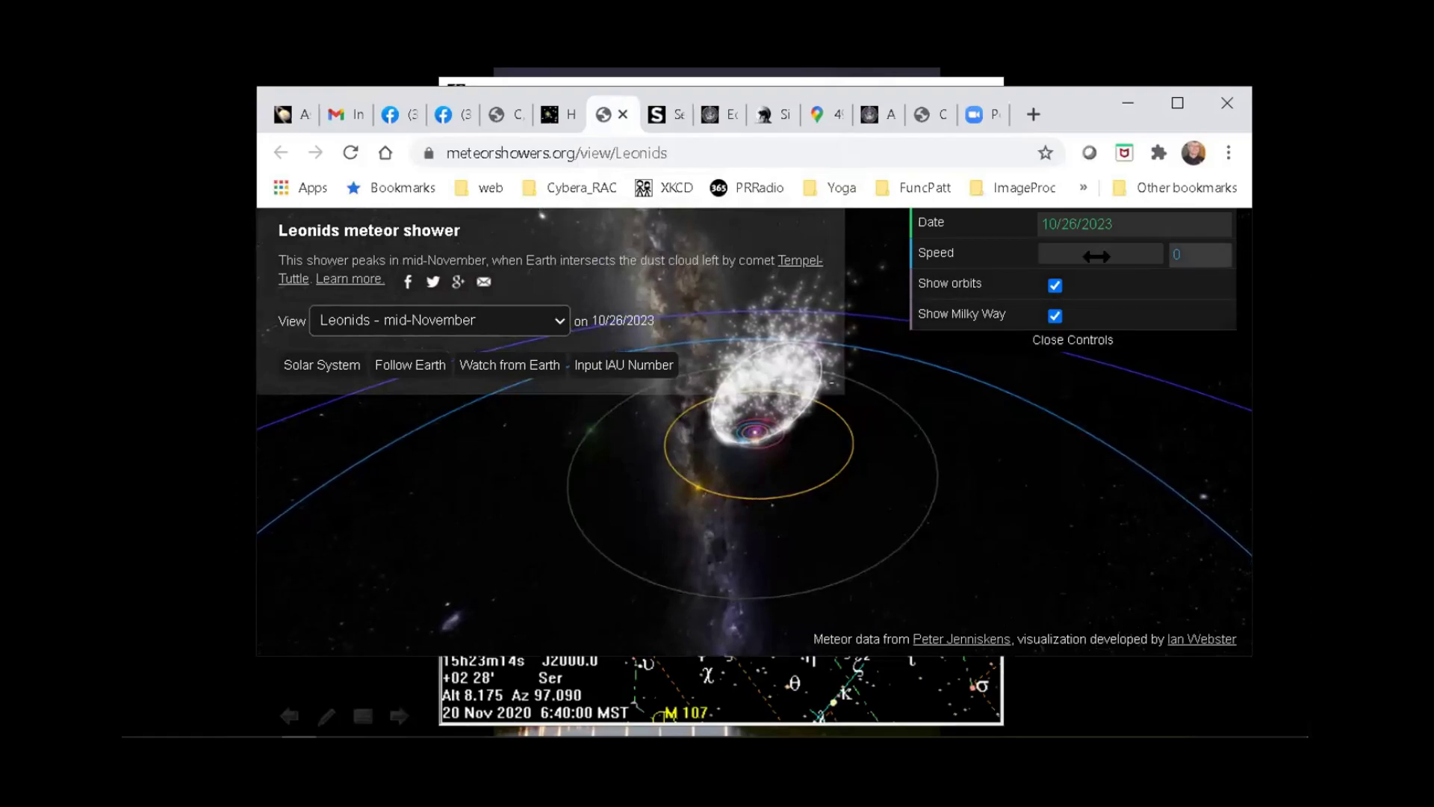
# Run the Leonids animation at speed 2, then speed 1, and tilt the orbits edge-on
pyautogui.click(1186, 255)
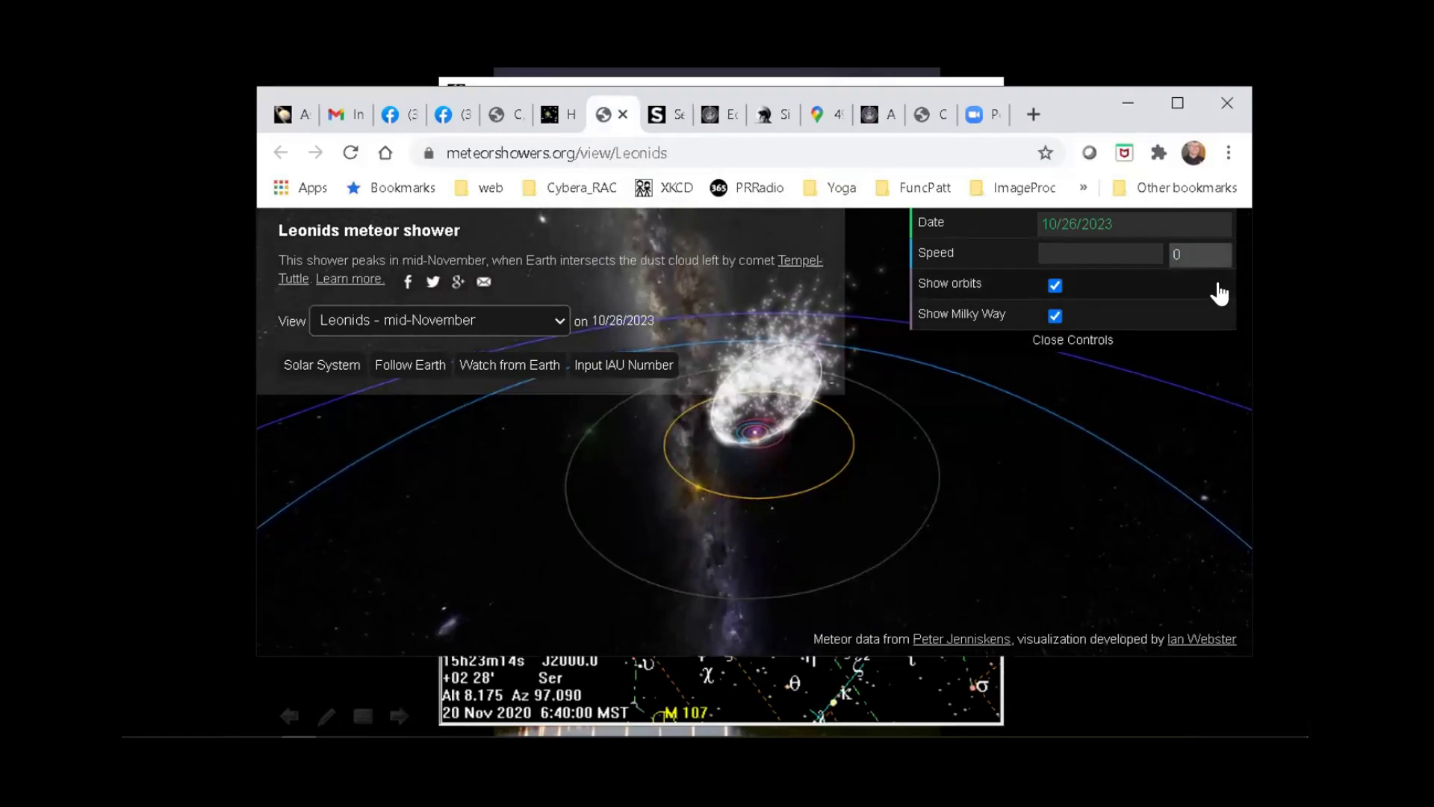
pyautogui.write('2')
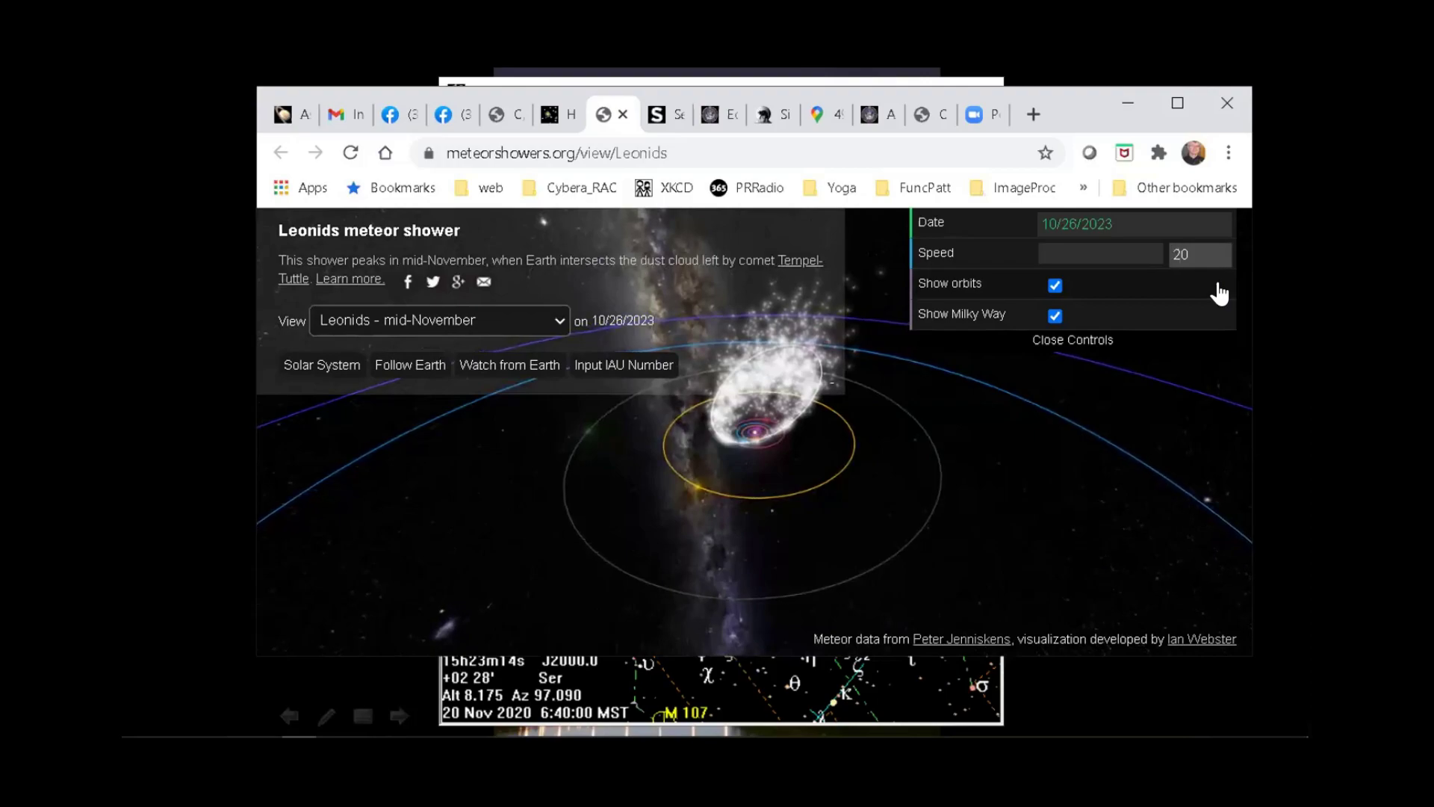
pyautogui.press('Return')
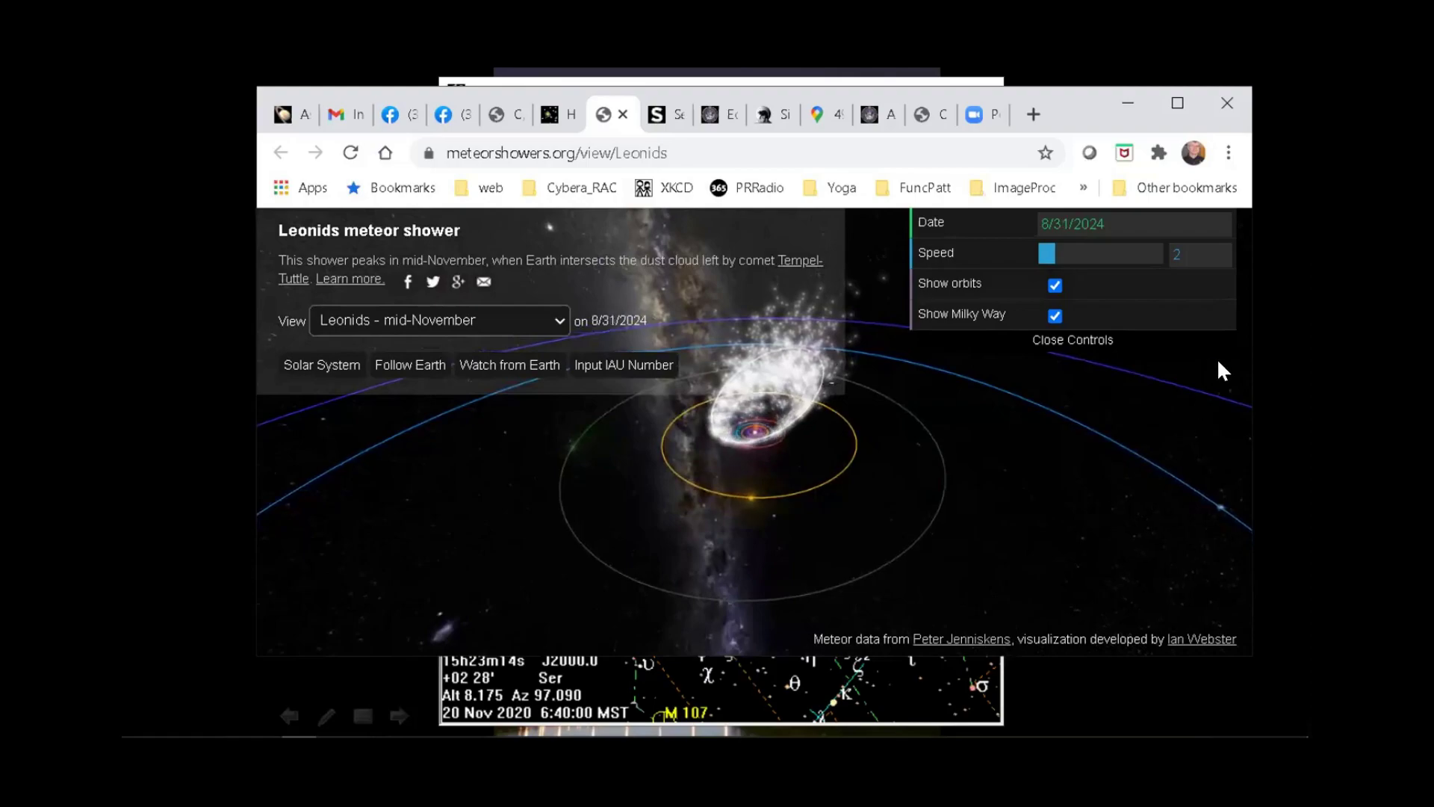
pyautogui.doubleClick(1188, 257)
pyautogui.write('1')
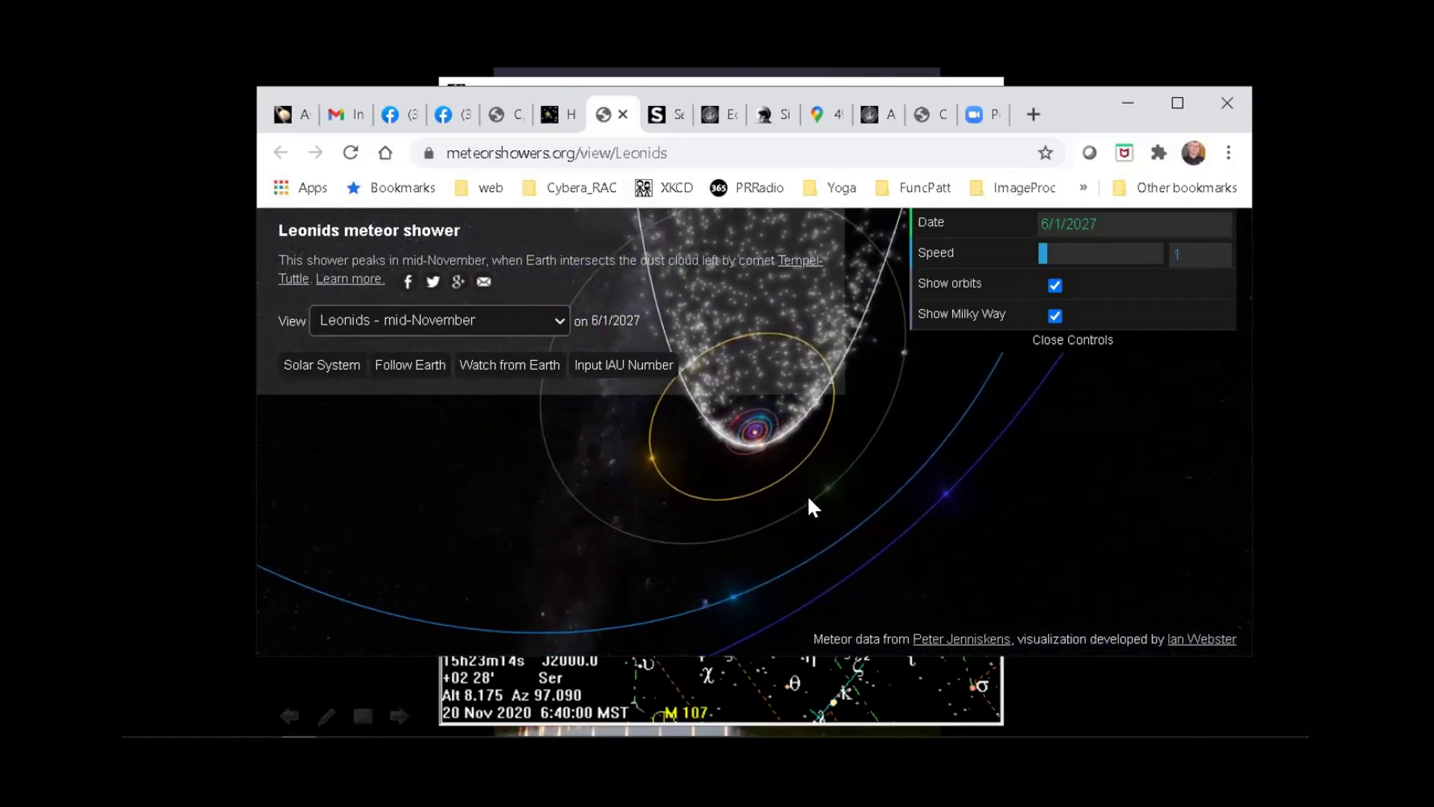
pyautogui.moveTo(807, 506); pyautogui.dragTo(807, 580)
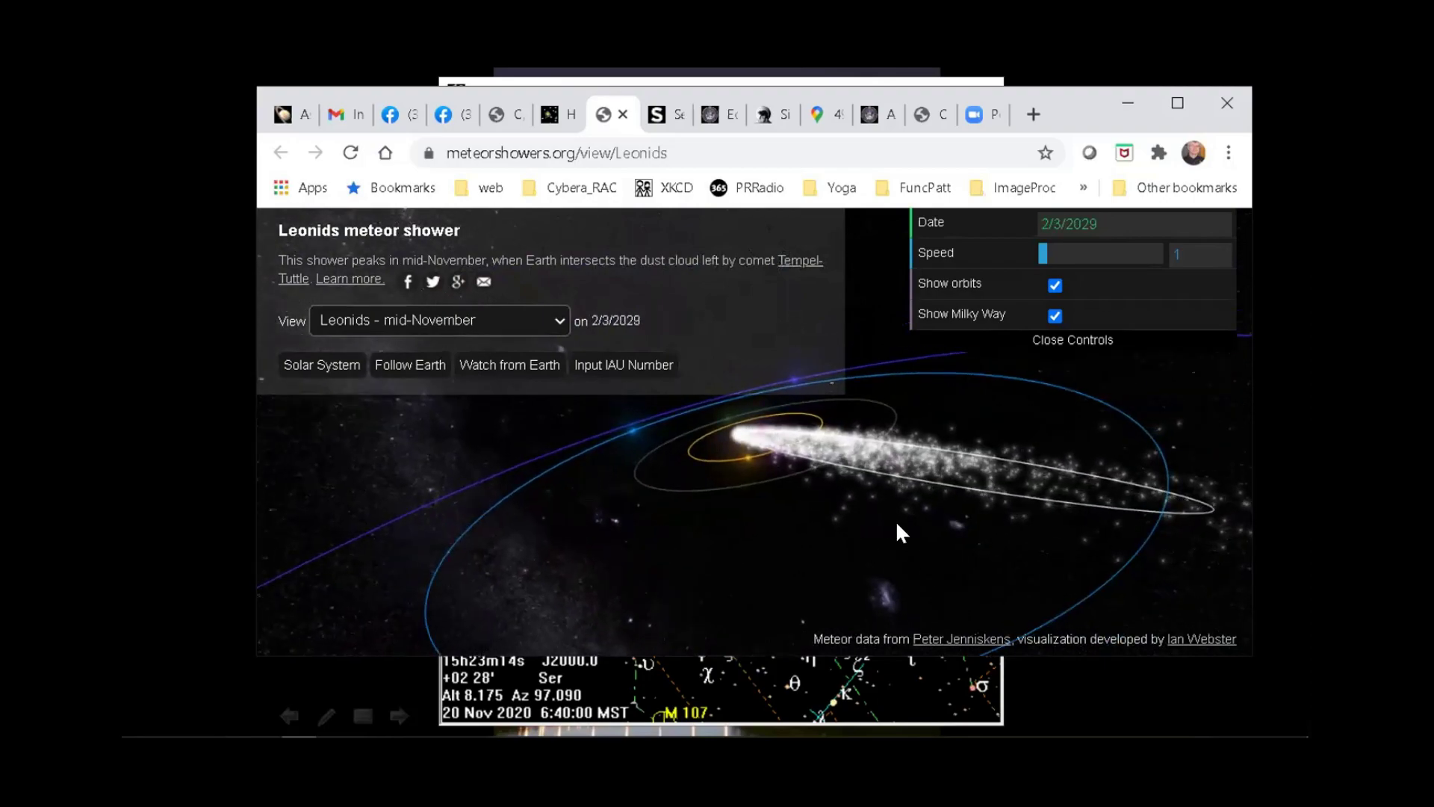
# Tilt the view to look down on the orbits and zoom in on the Sun's dust stream
pyautogui.scroll(2, 901, 537)
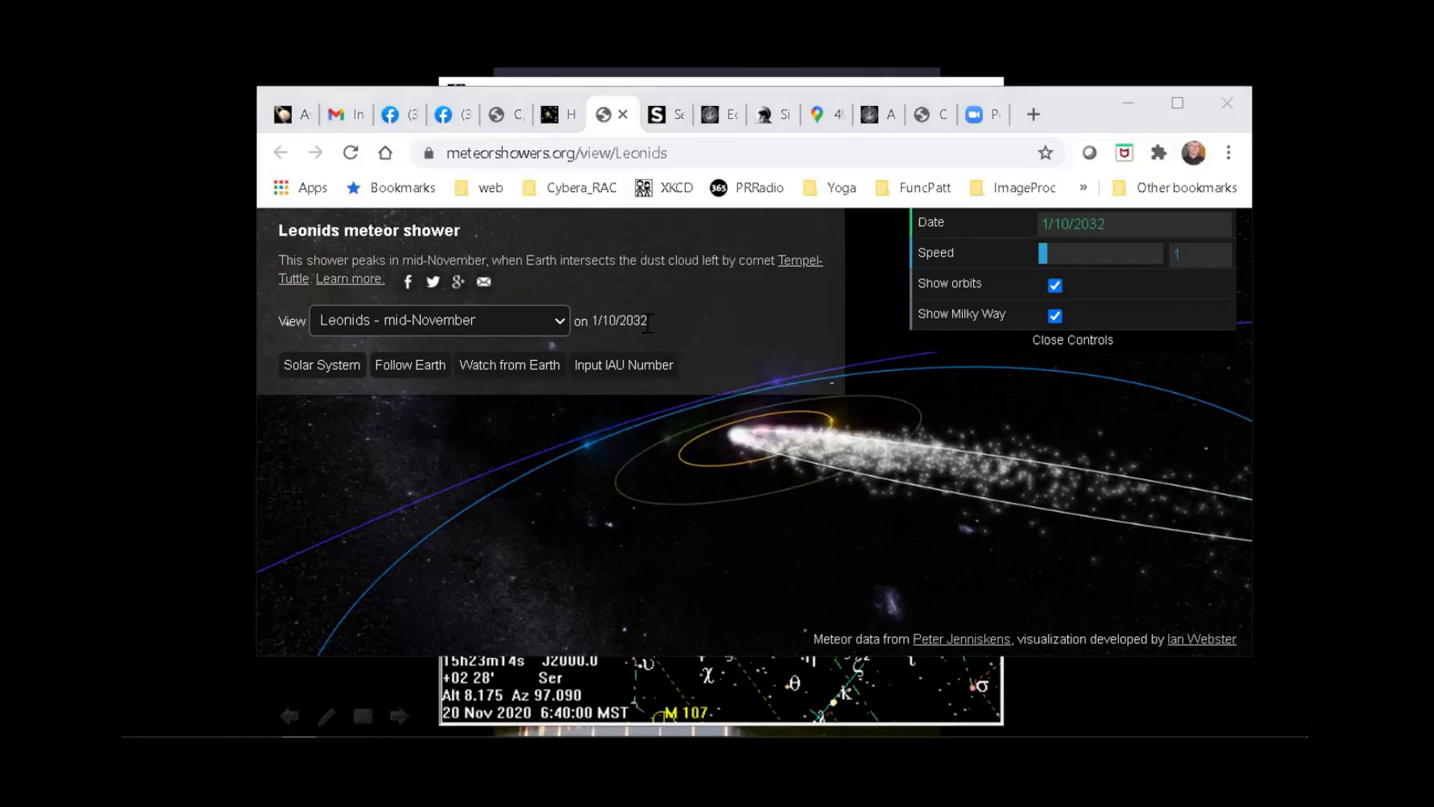
pyautogui.click(777, 478)
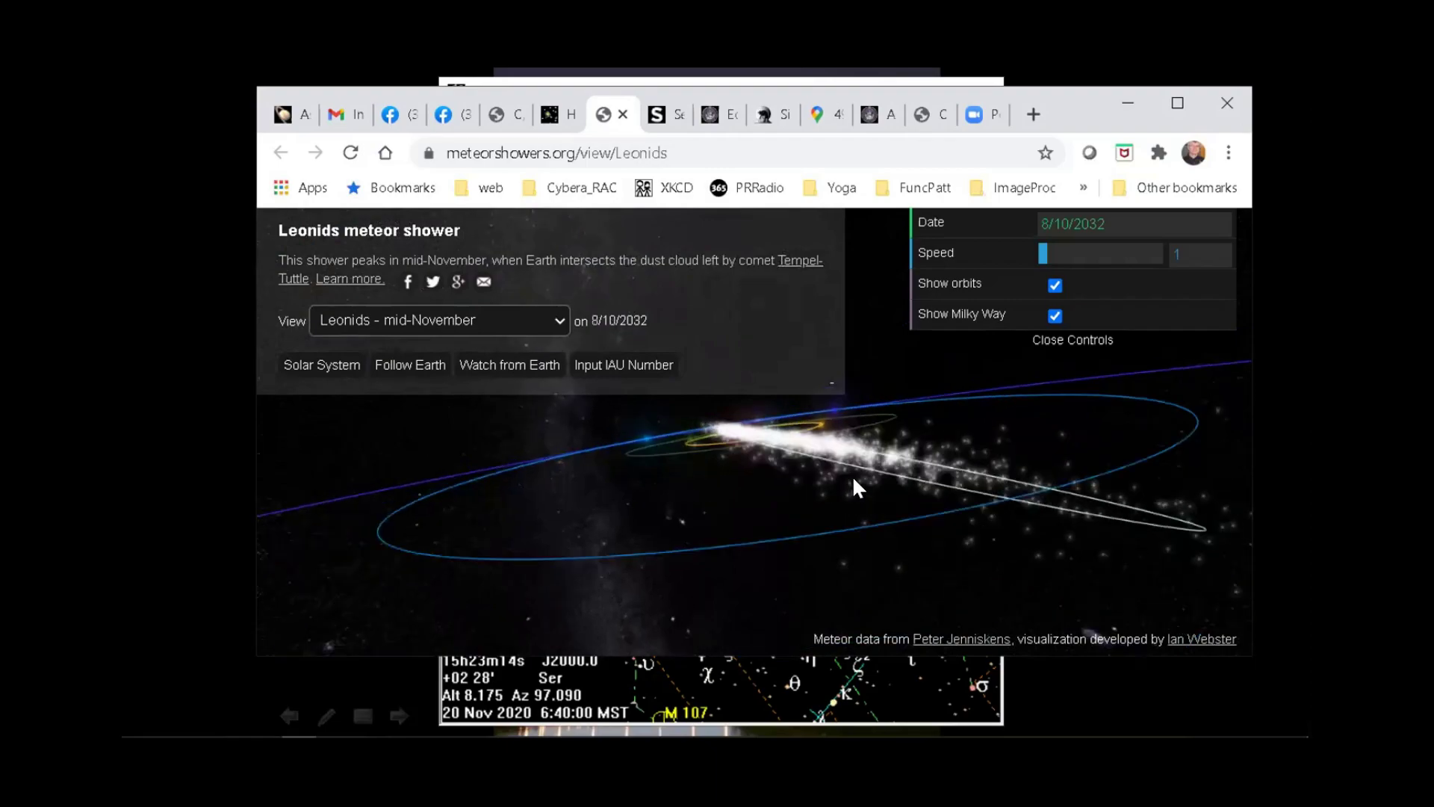
pyautogui.moveTo(672, 485); pyautogui.dragTo(711, 527)
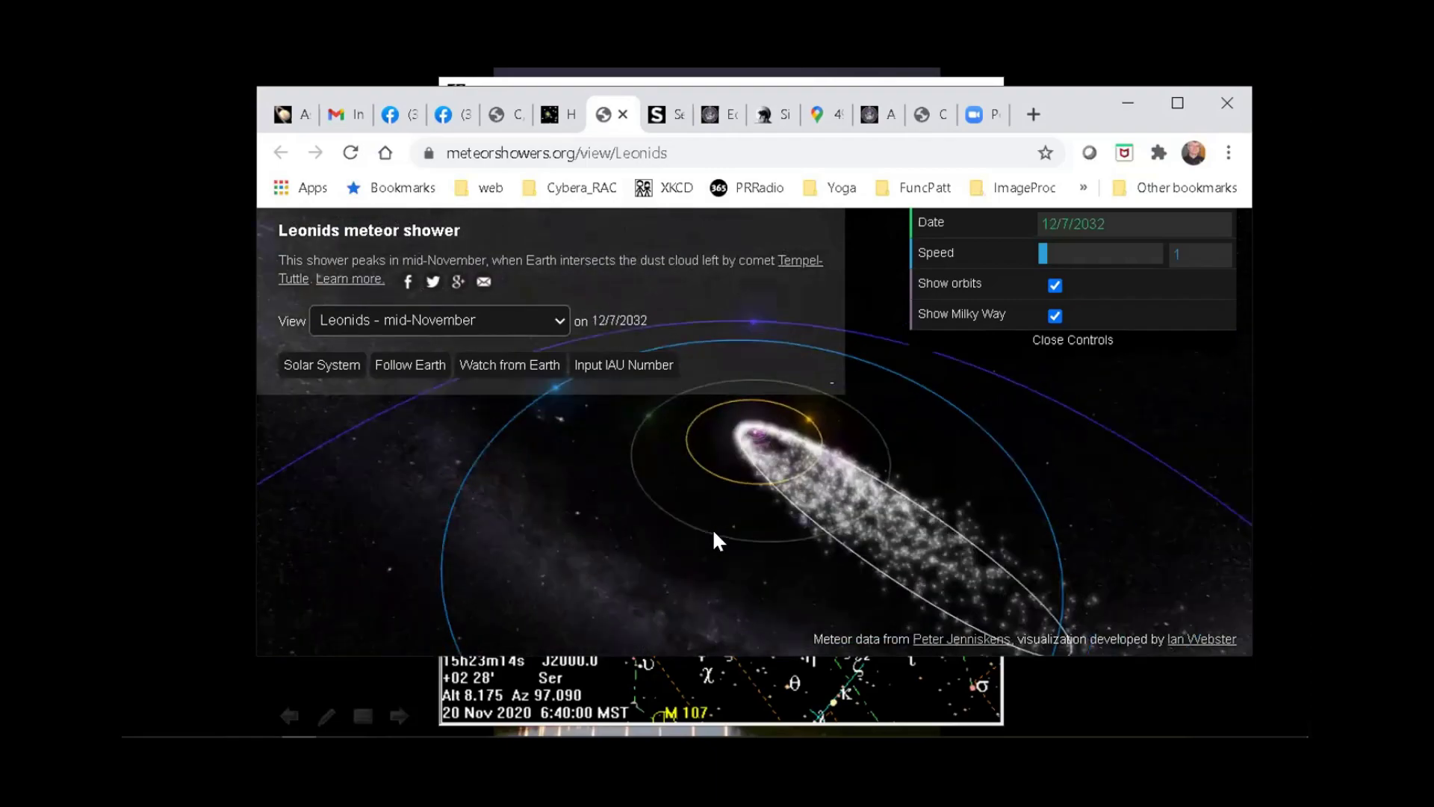
pyautogui.scroll(3, 729, 432)
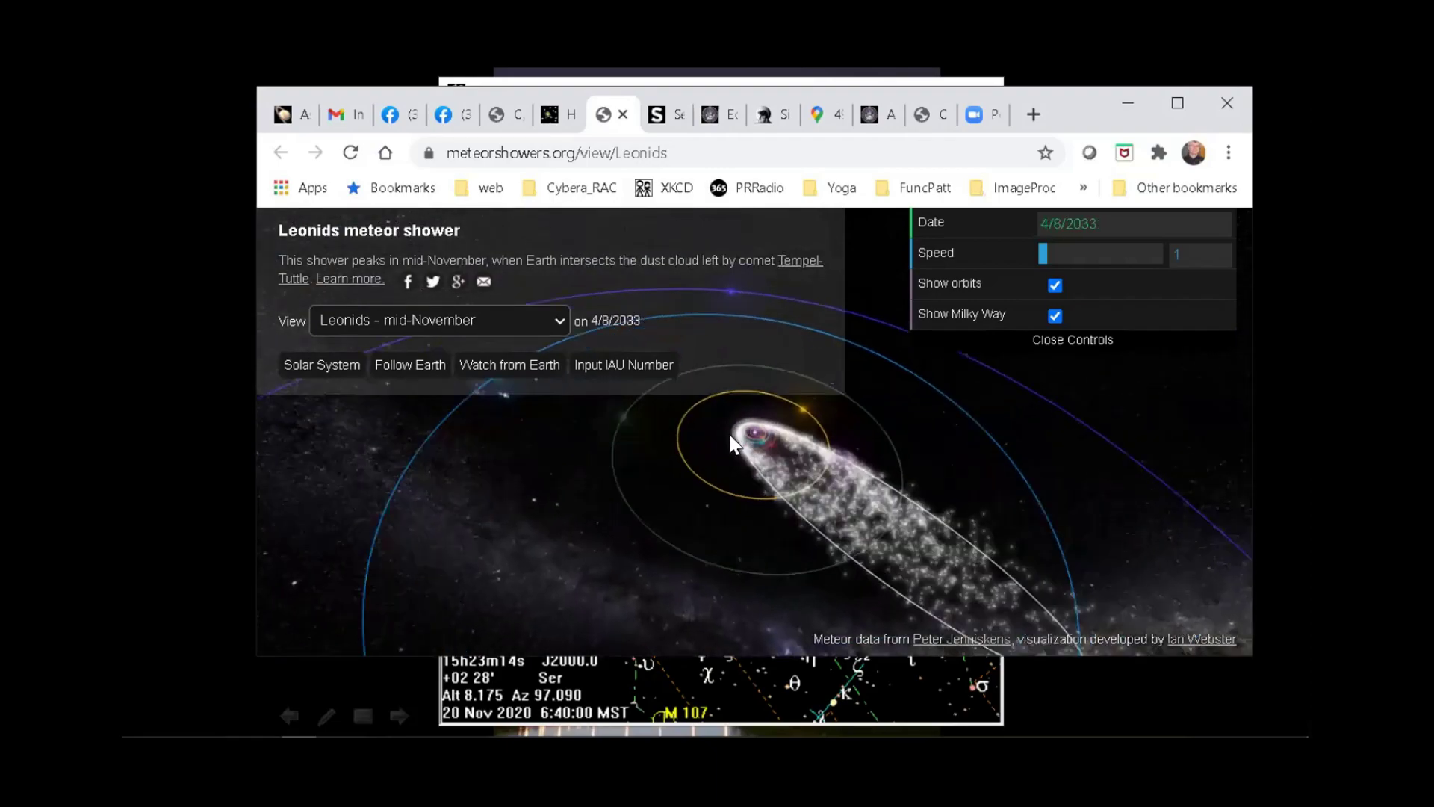
pyautogui.scroll(3, 756, 441)
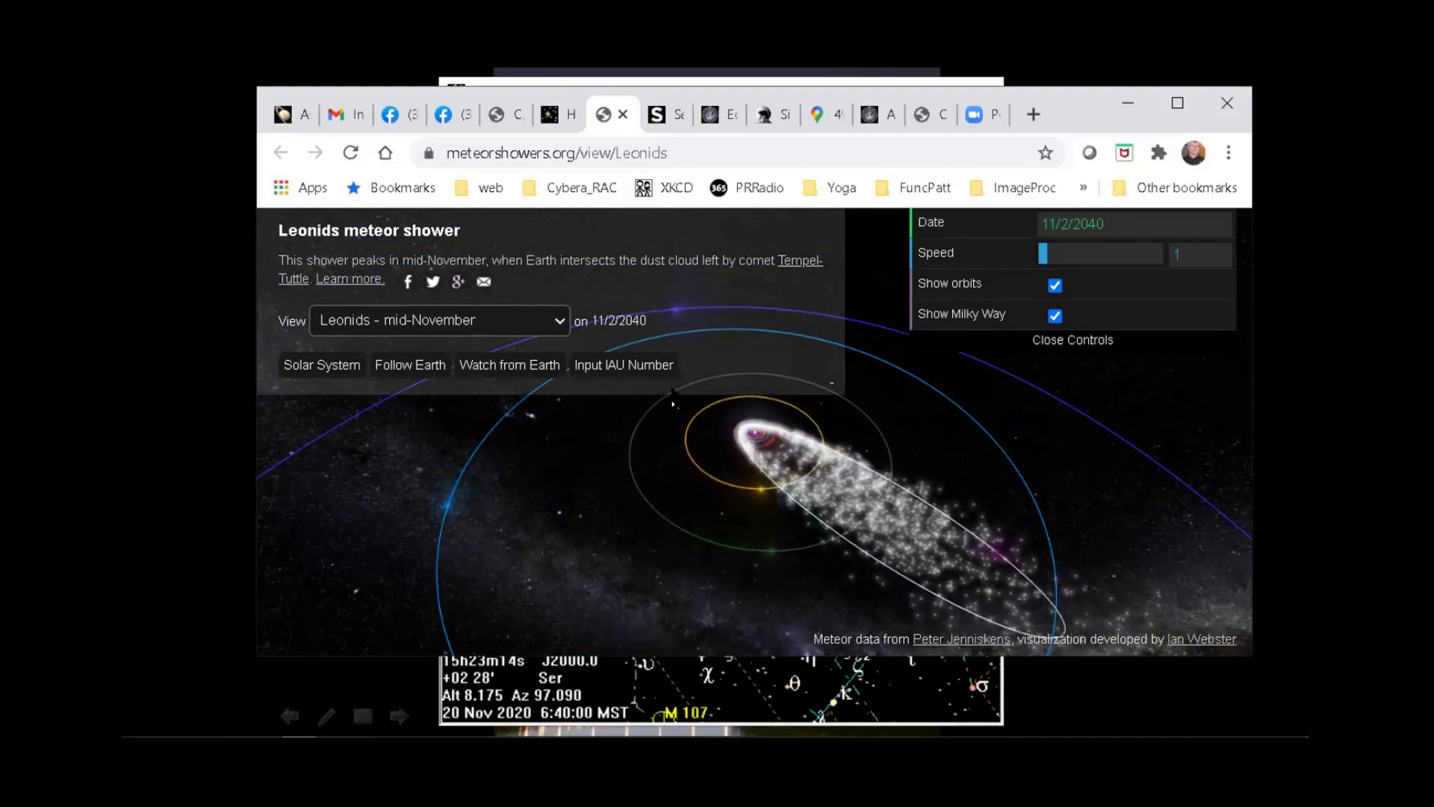
# Zoom in around Earth and tilt so Earth's orbit looks rounder
pyautogui.scroll(5, 714, 408)
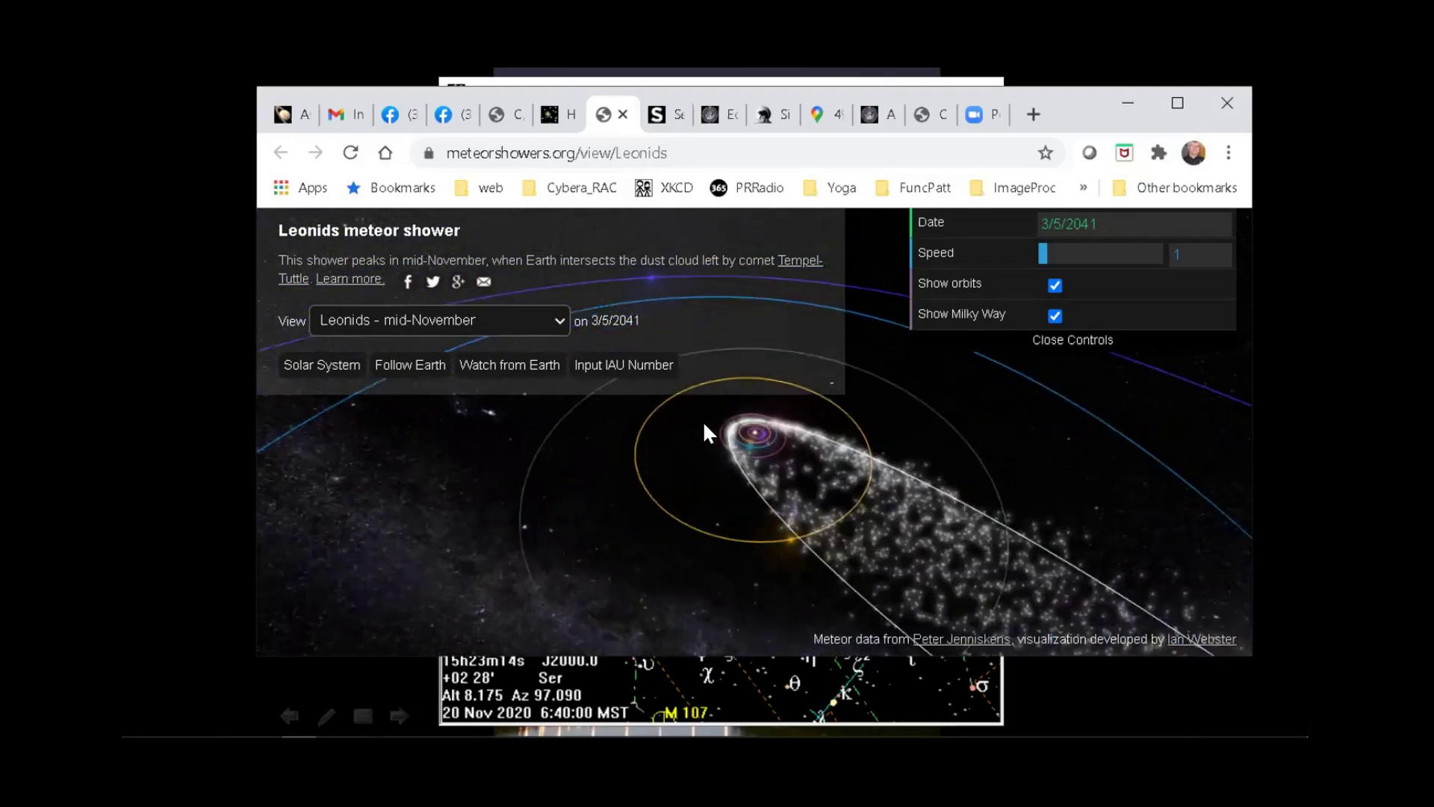
pyautogui.moveTo(672, 439); pyautogui.dragTo(724, 409)
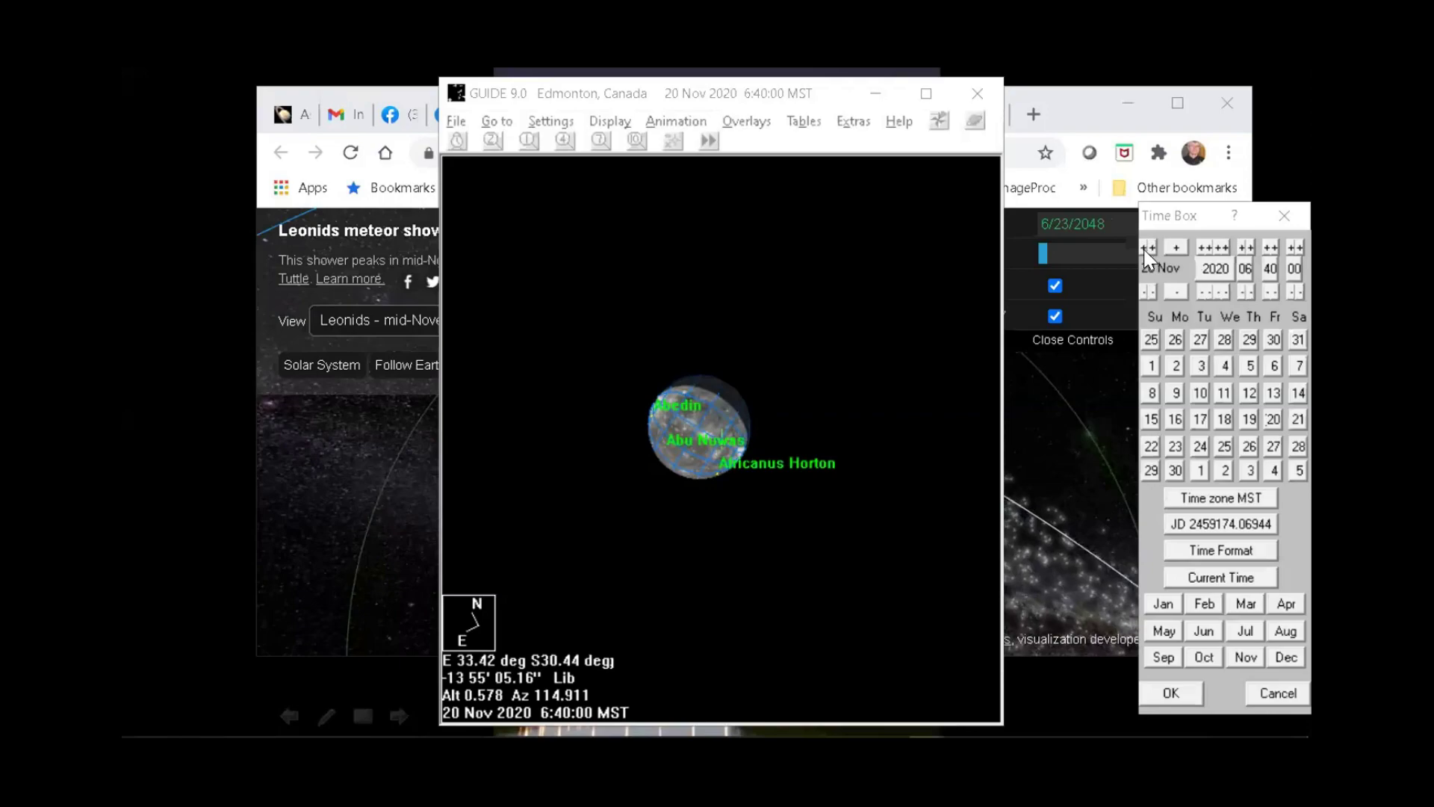
# Lock the animation on Moving and step day by day from 20 to 30 Nov 2020
pyautogui.click(1171, 691)
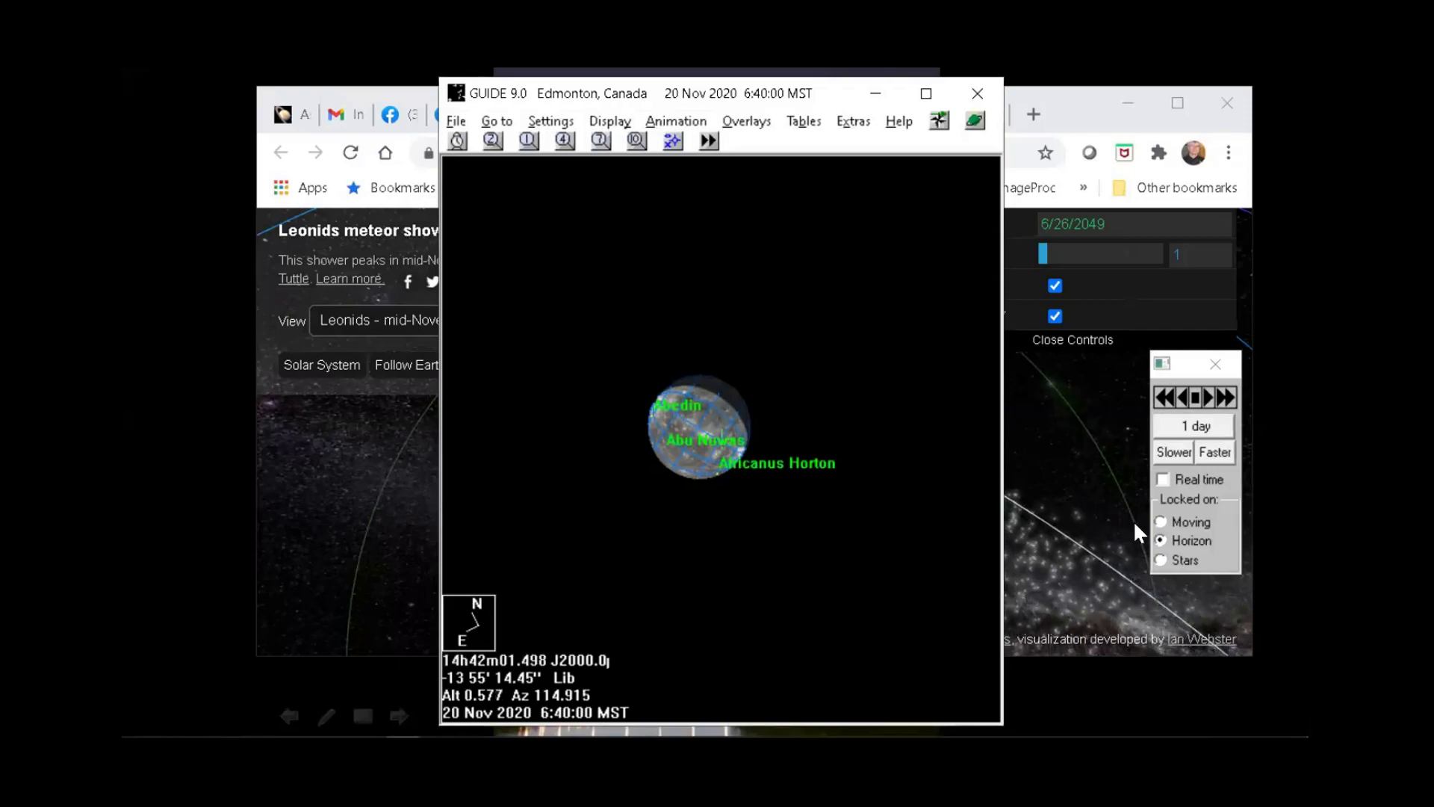
pyautogui.click(1161, 522)
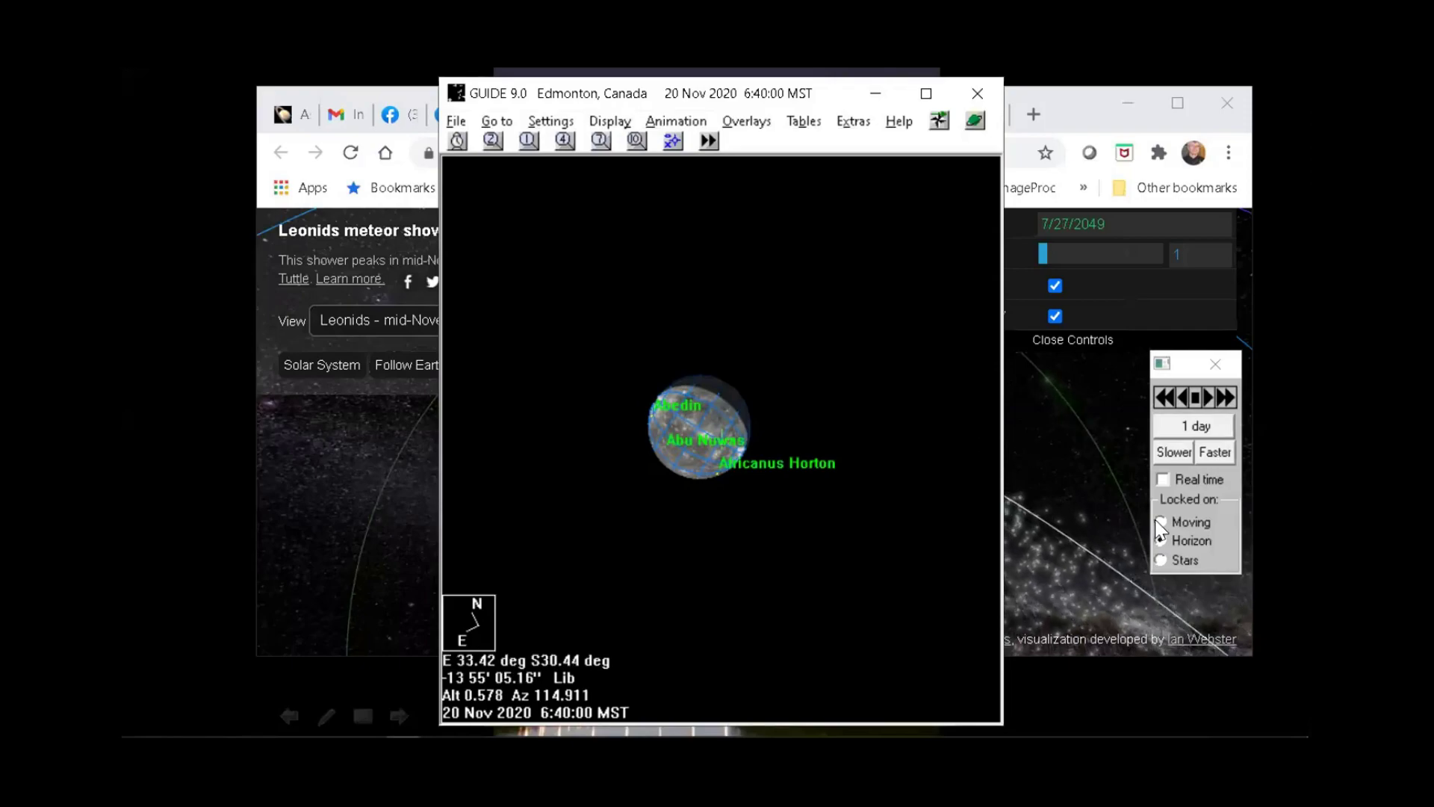
pyautogui.click(1205, 398)
pyautogui.click(1206, 398)
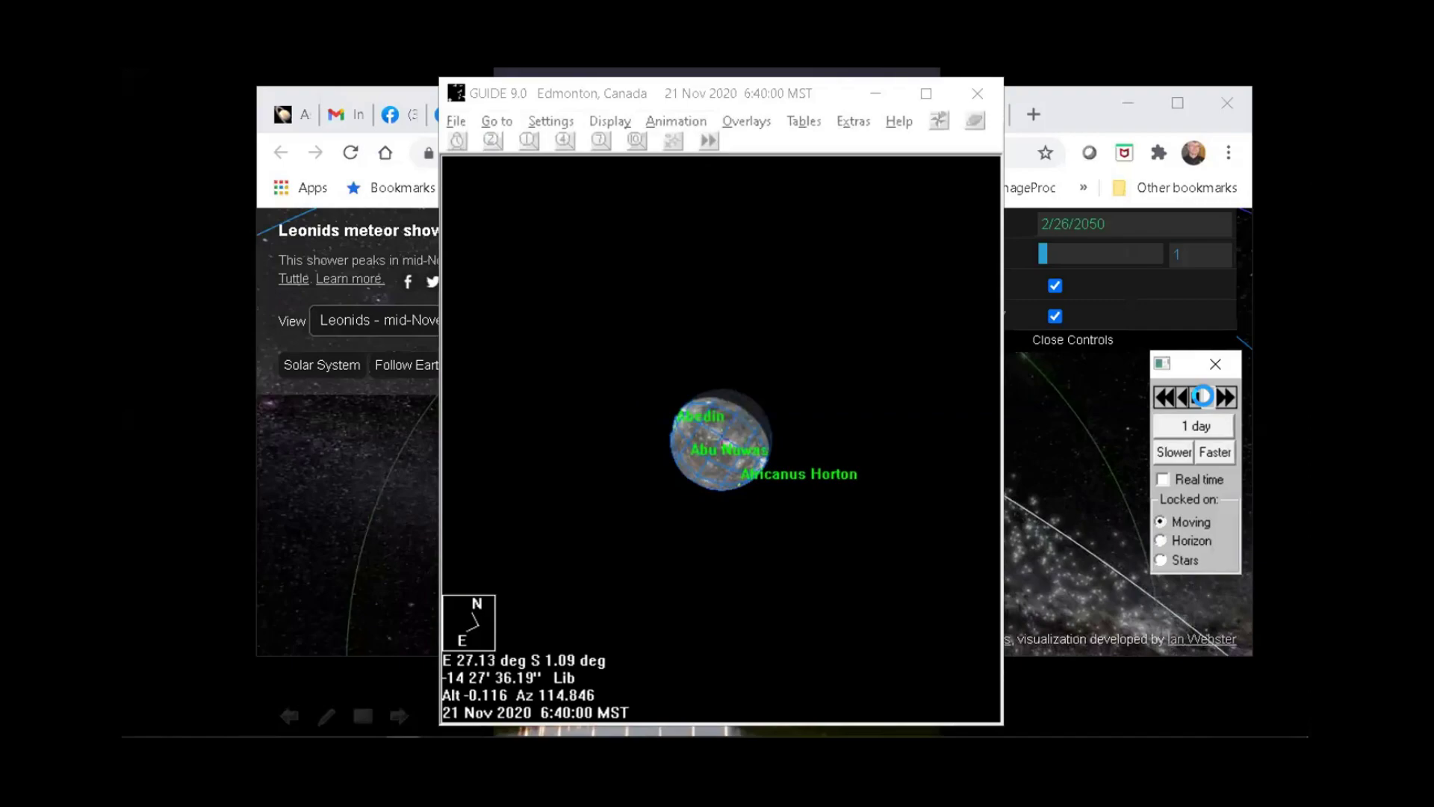
pyautogui.click(1205, 398)
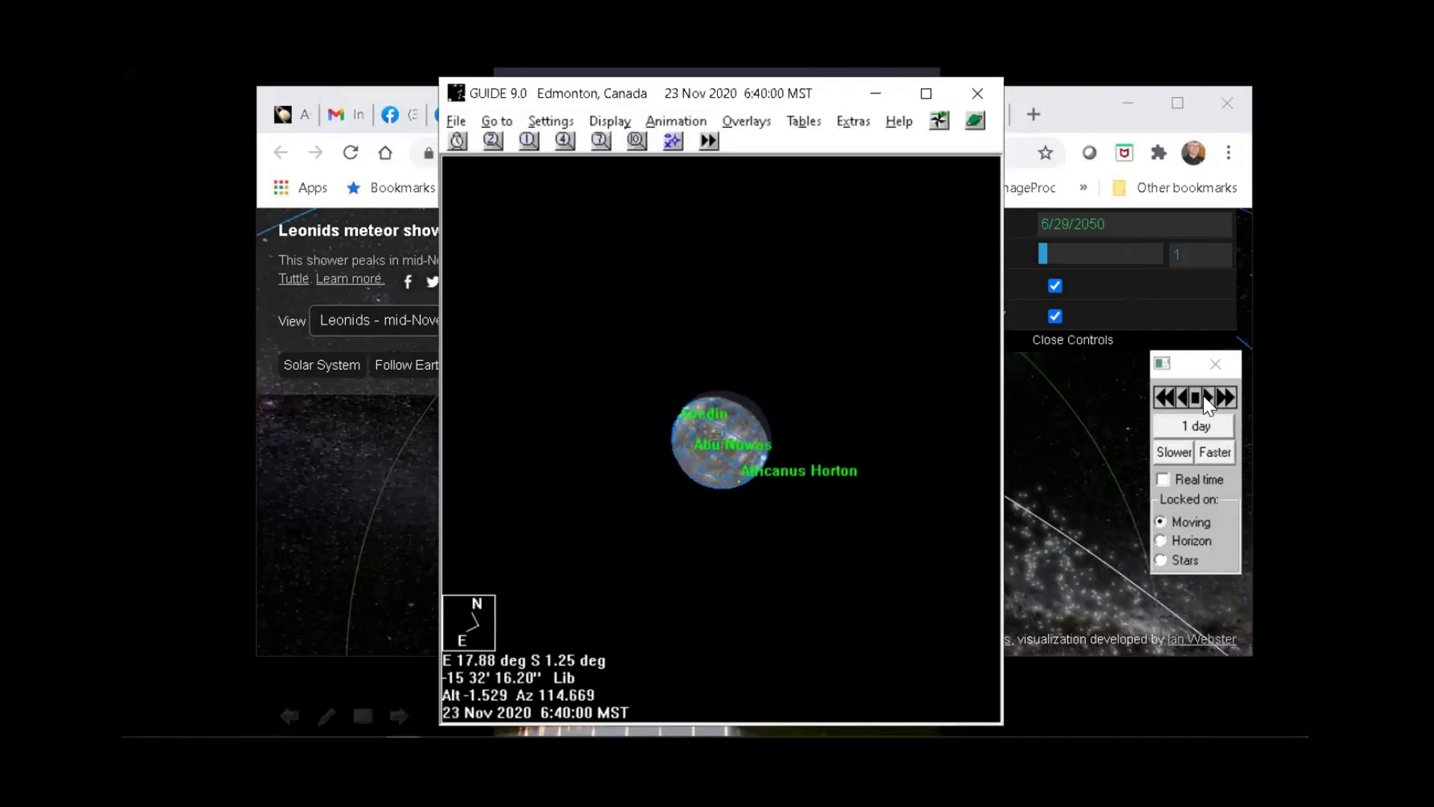
pyautogui.click(1205, 398)
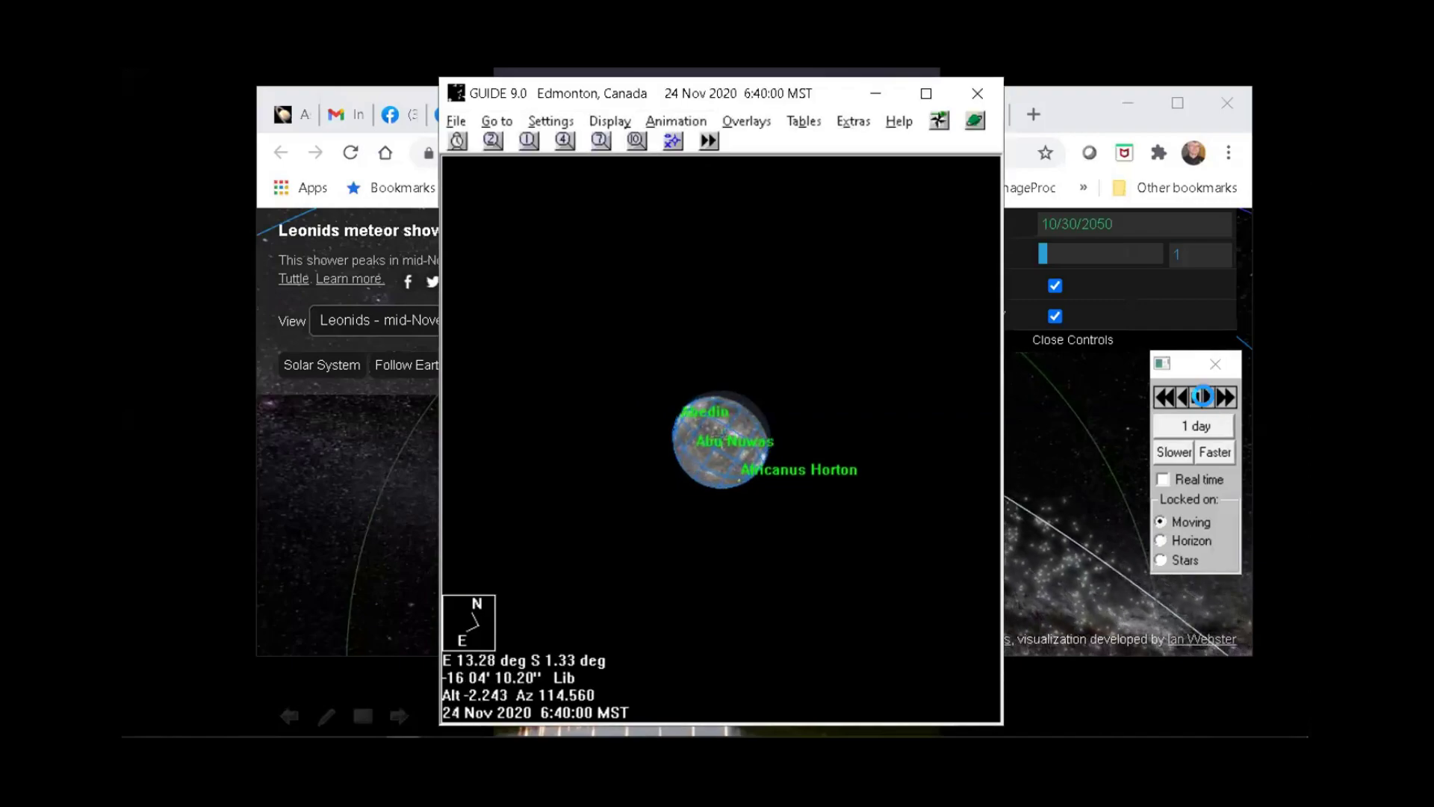
pyautogui.click(1205, 398)
pyautogui.click(1203, 396)
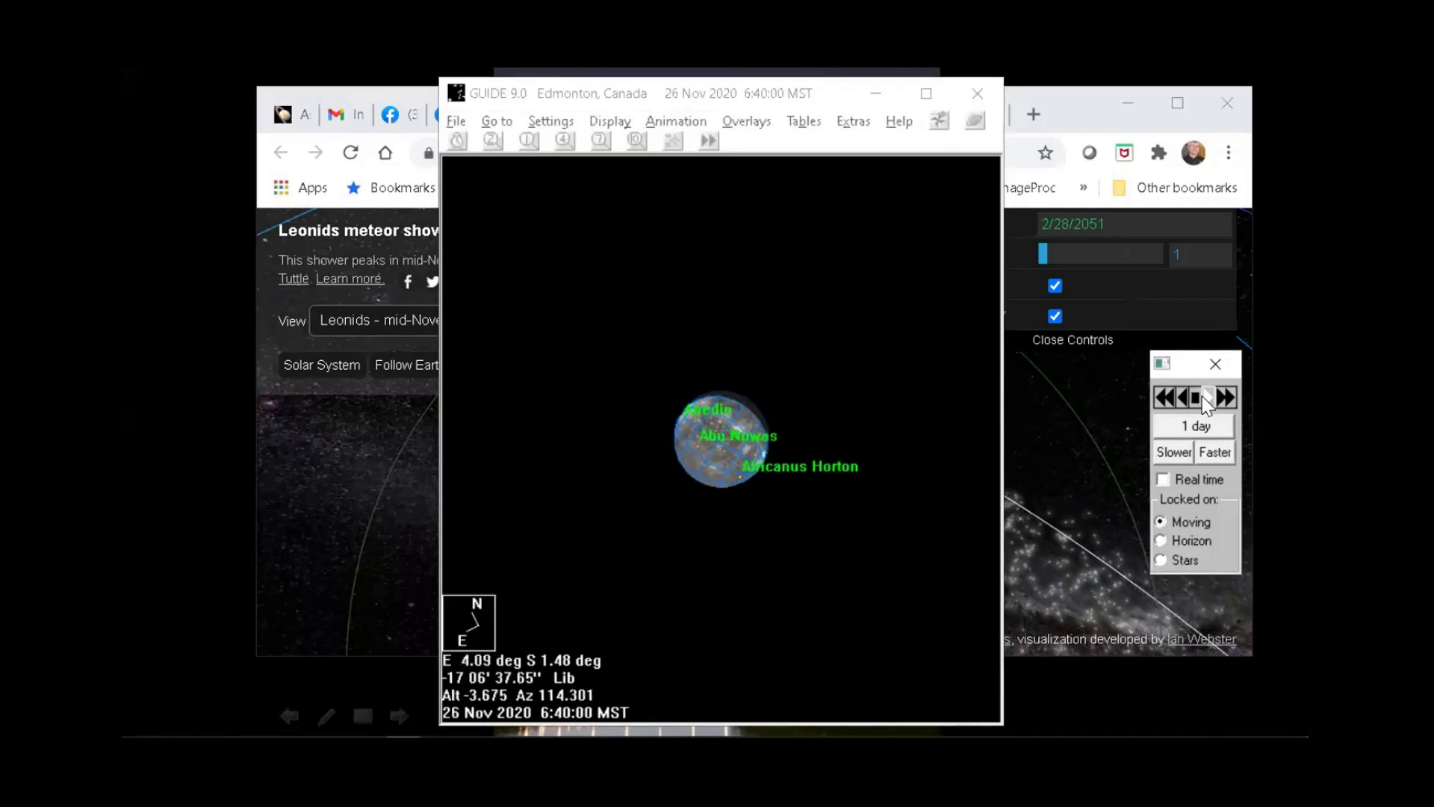
pyautogui.click(1203, 396)
pyautogui.click(1203, 396)
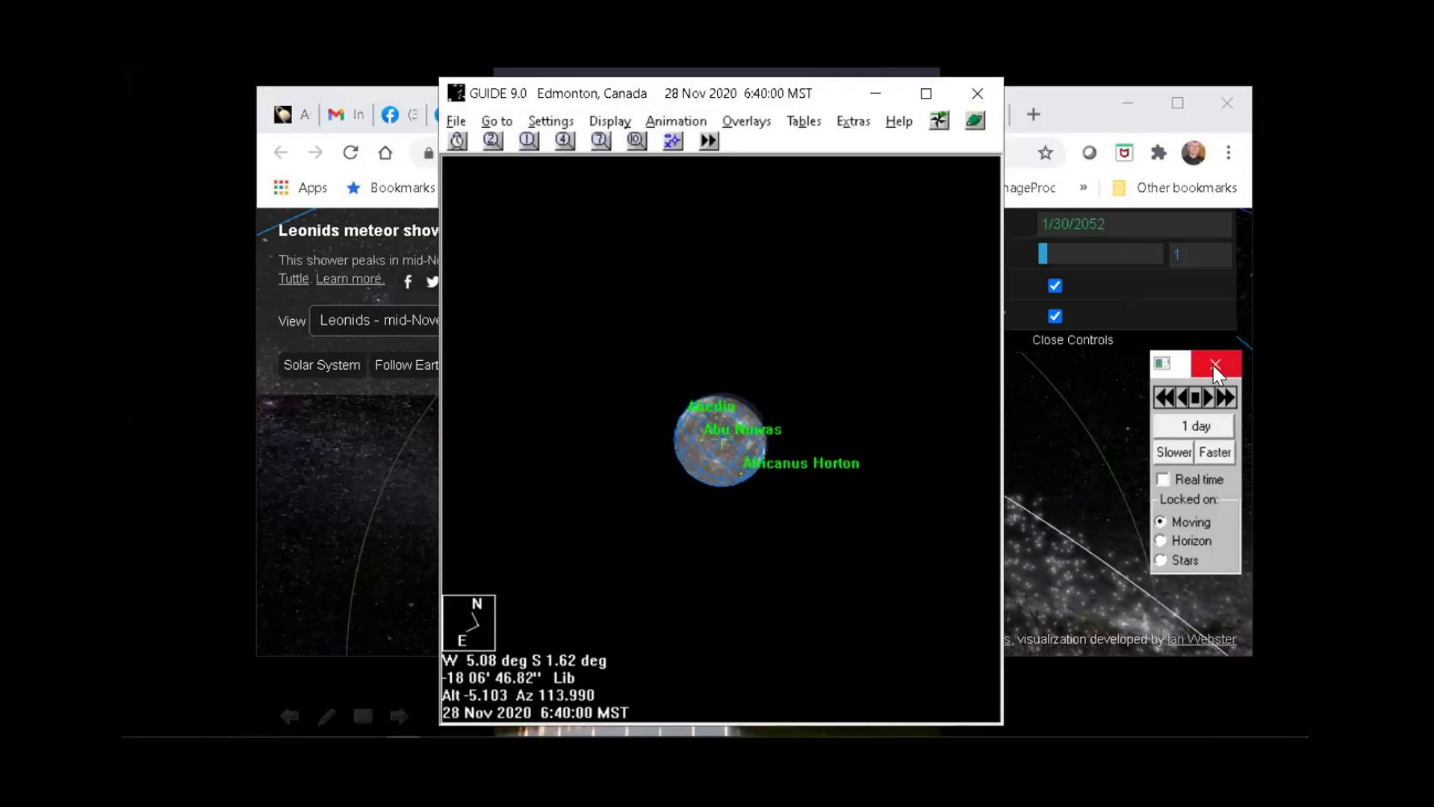
pyautogui.click(1201, 390)
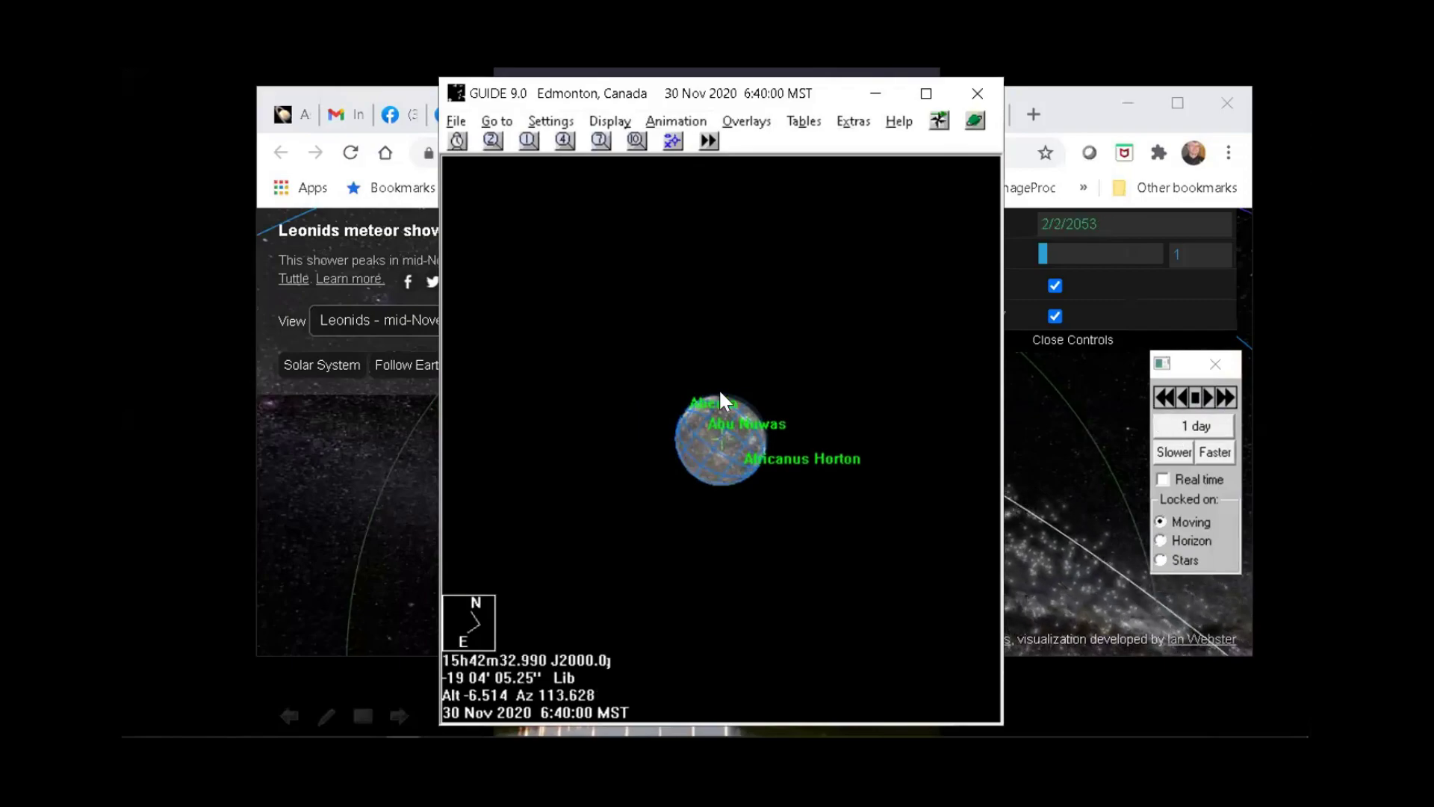
pyautogui.hotkey('alt', 't')
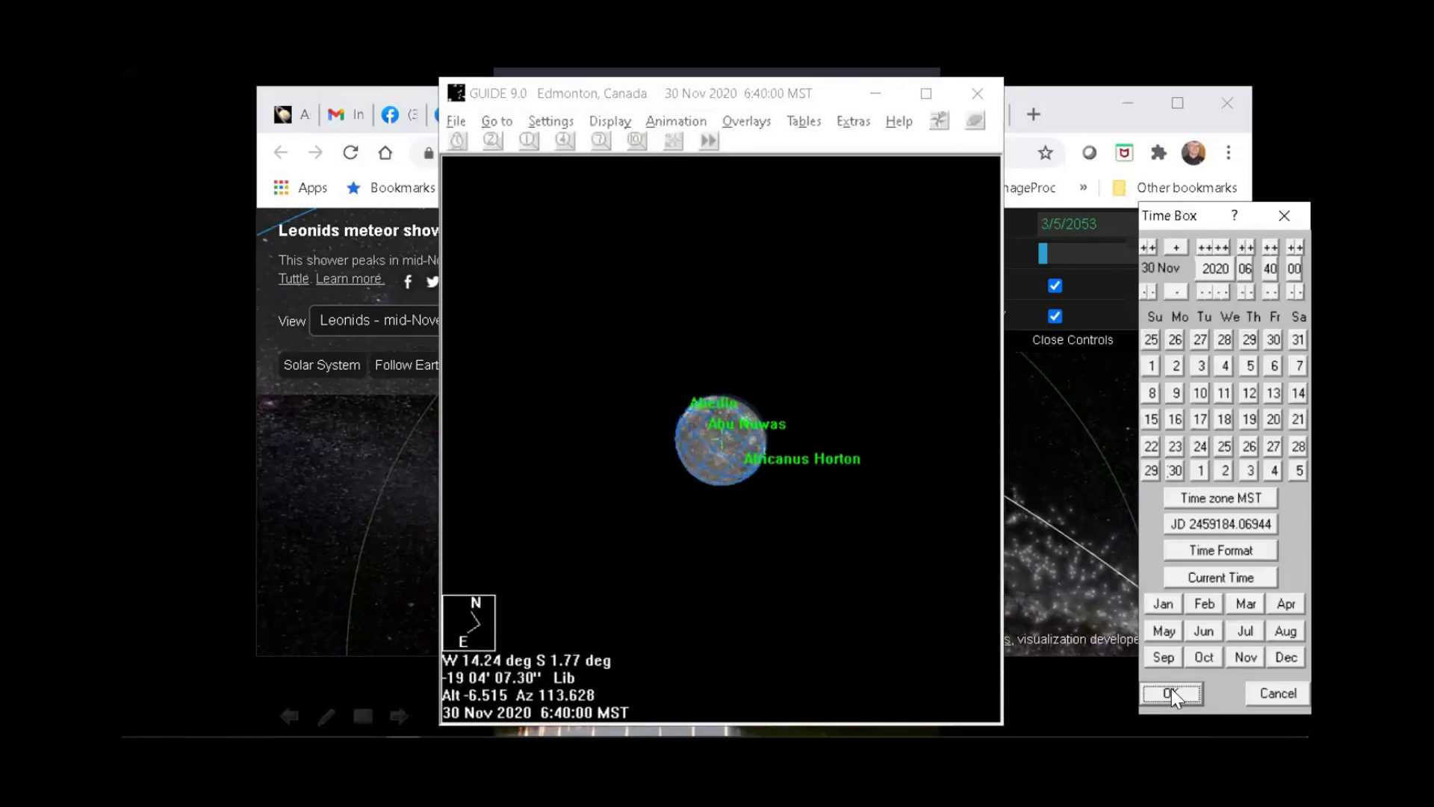
# Set the date to 1 Nov 2020 and centre the chart on Mercury via Go to > Planet
pyautogui.click(1144, 292)
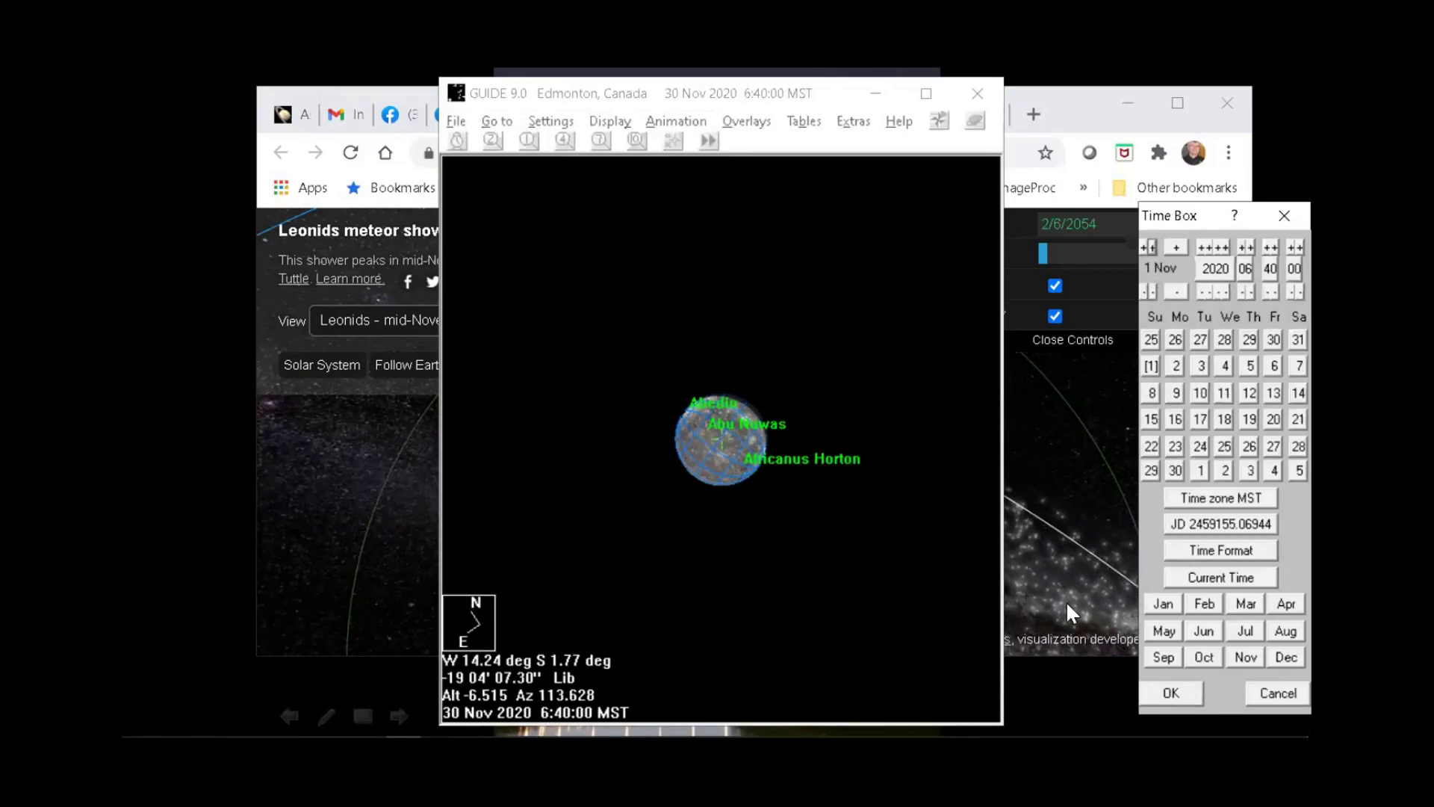
pyautogui.click(1163, 688)
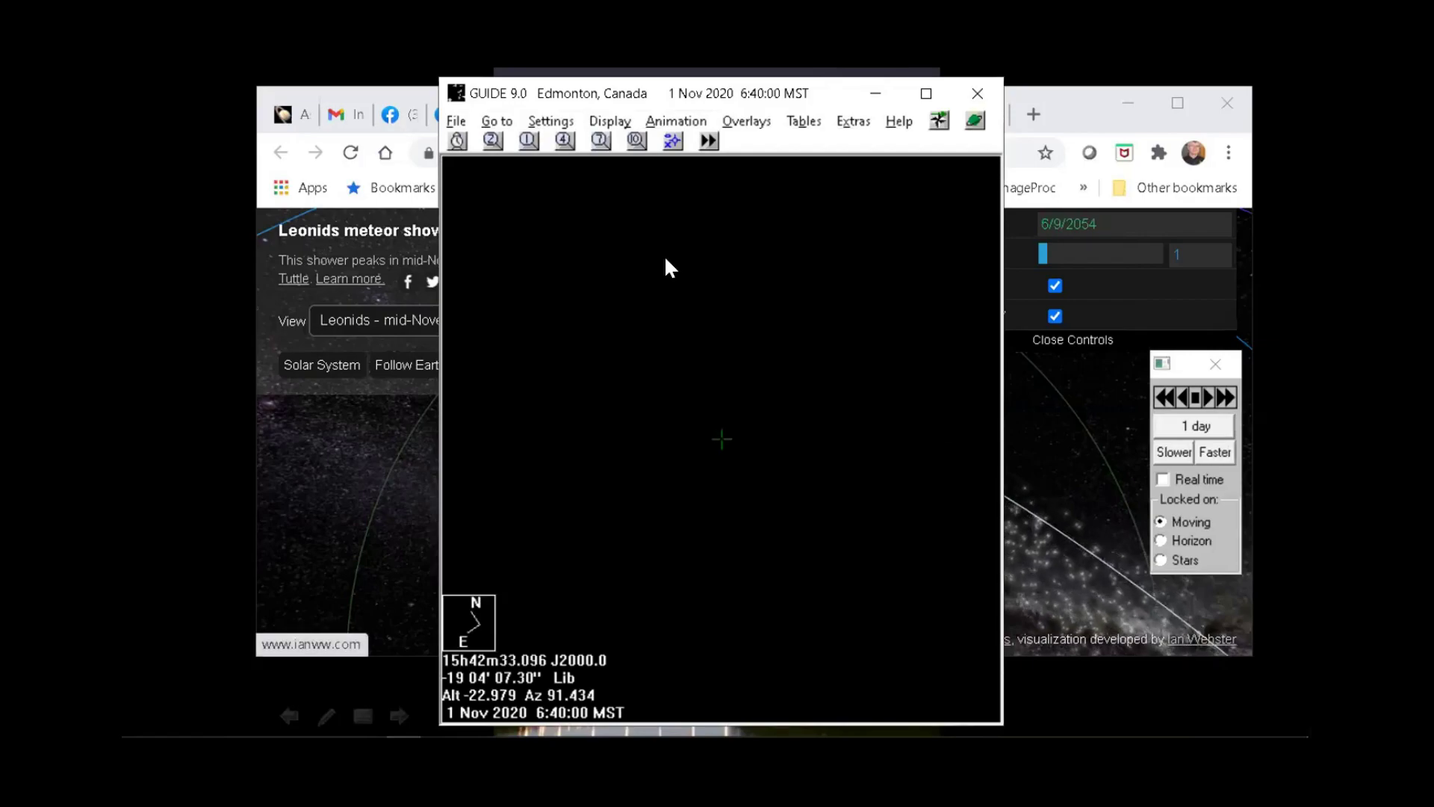
pyautogui.click(499, 123)
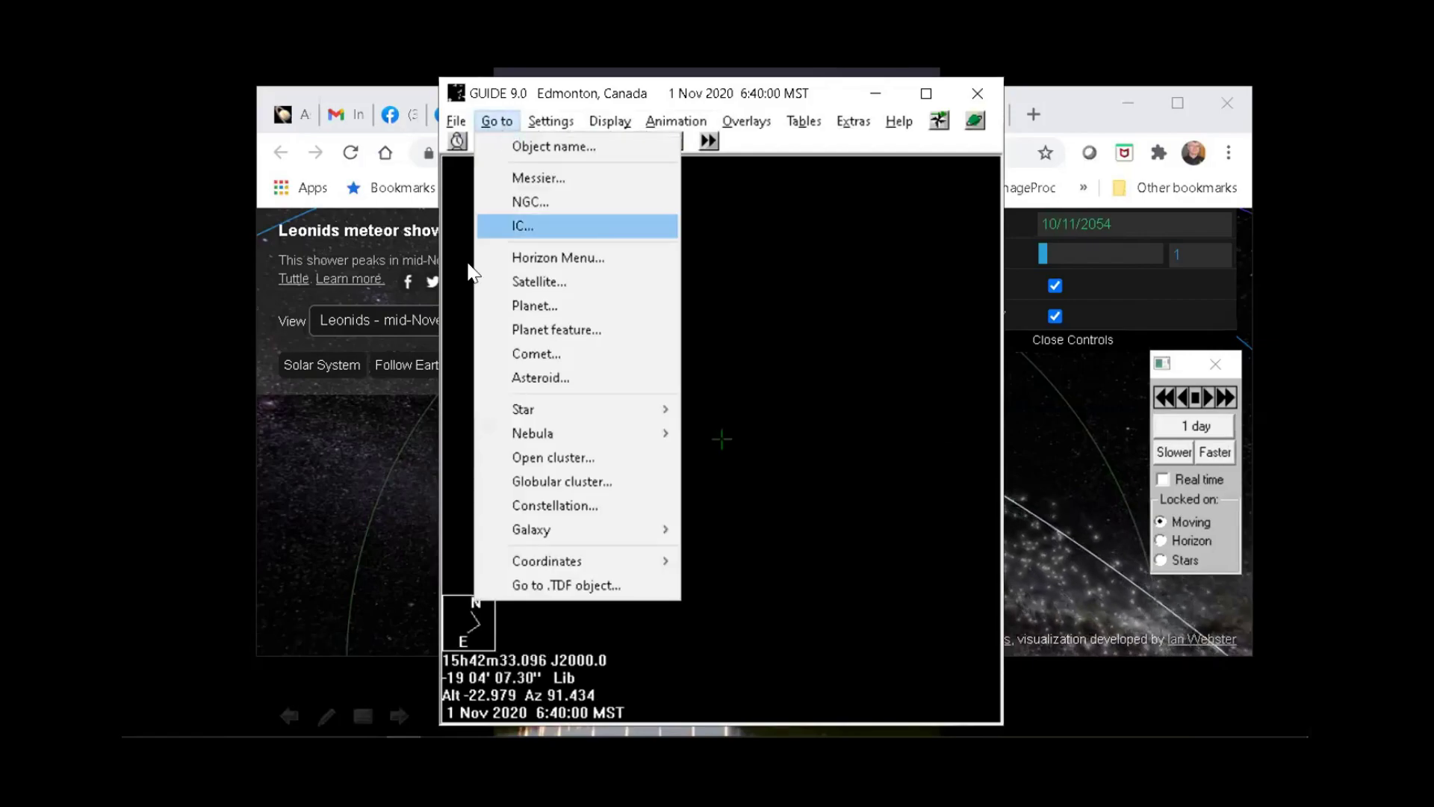
pyautogui.click(499, 306)
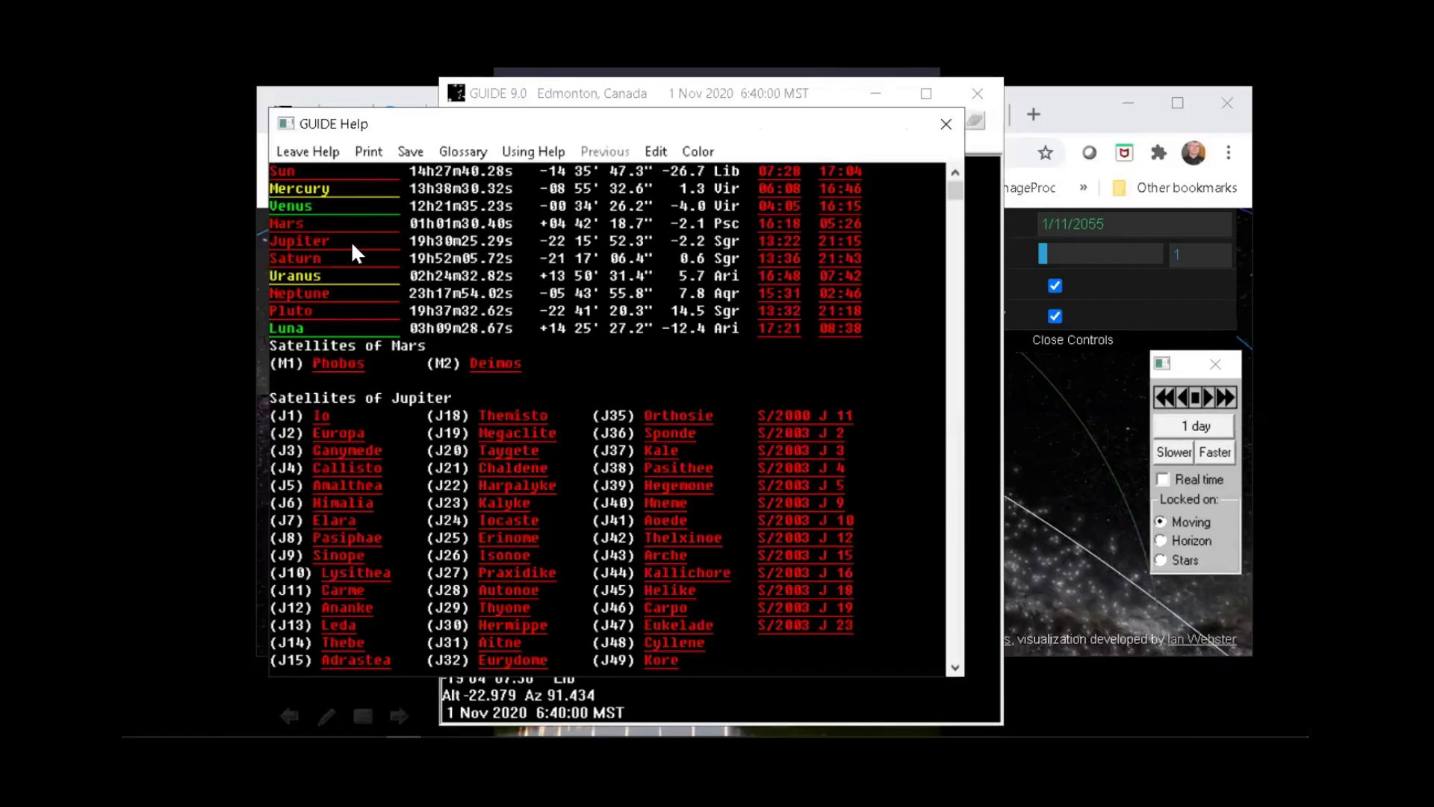
pyautogui.click(296, 186)
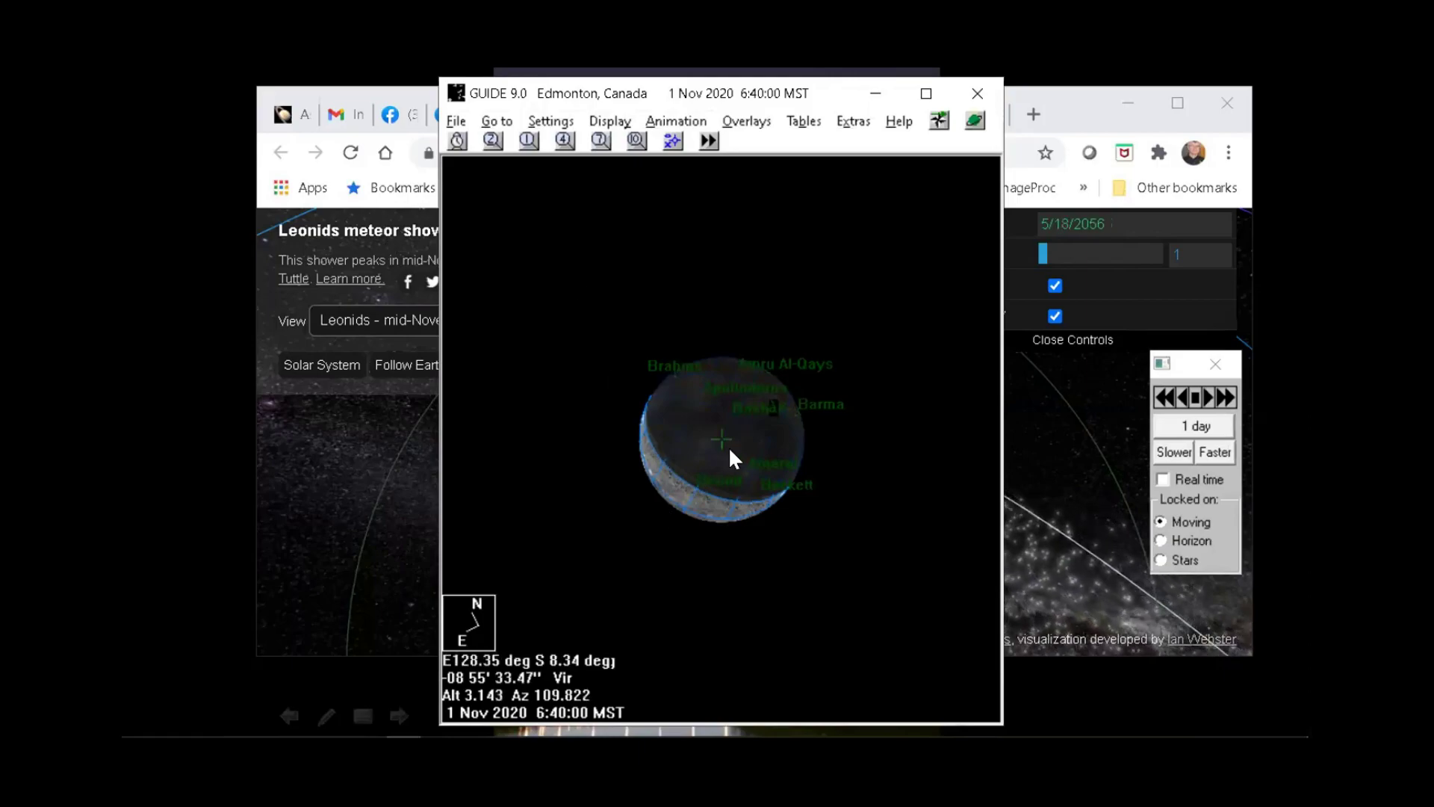
# Inspect Mercury's magnitude, rise/transit/set times and detailed data, then close the data window
pyautogui.click(765, 473)
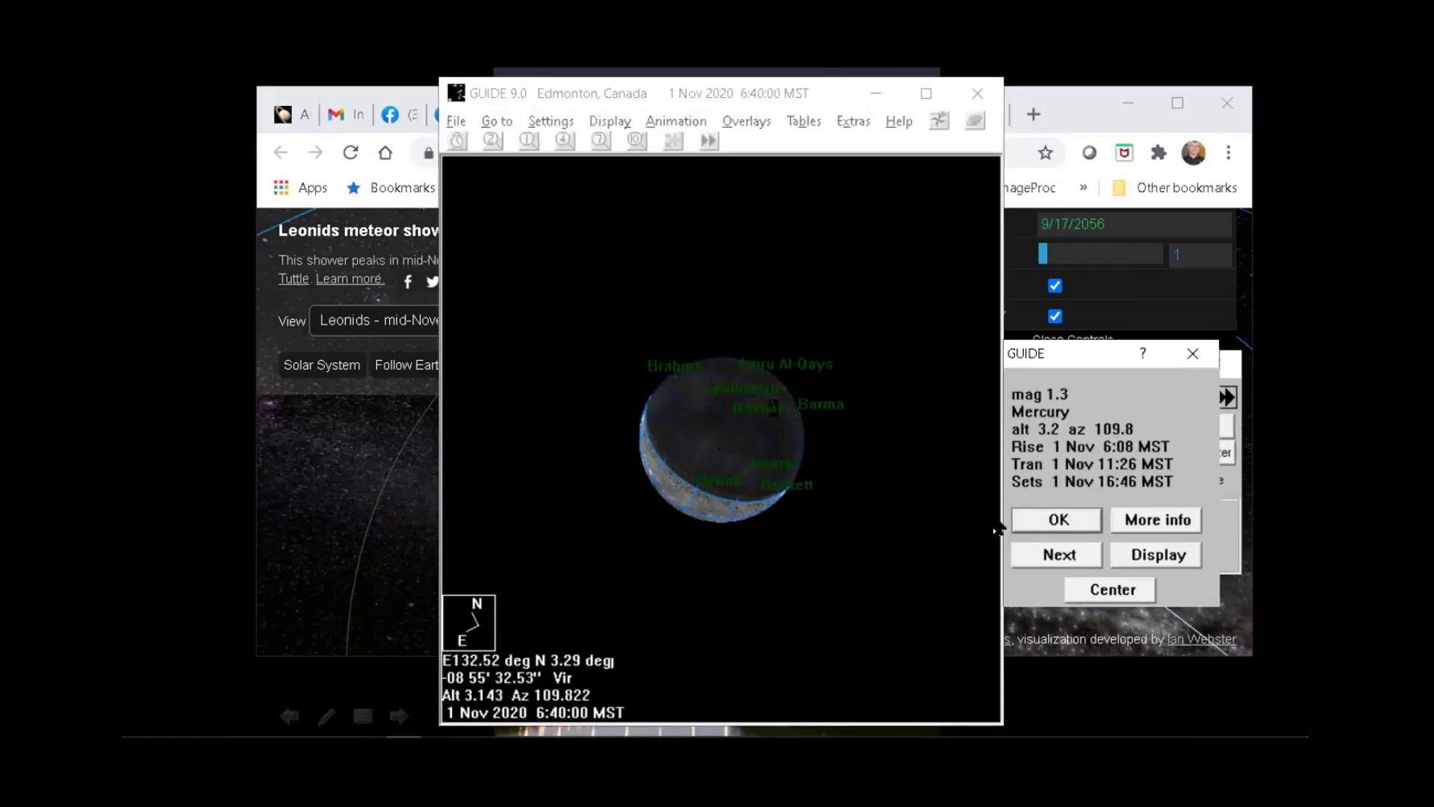
pyautogui.click(1124, 519)
pyautogui.moveTo(568, 126); pyautogui.dragTo(824, 132)
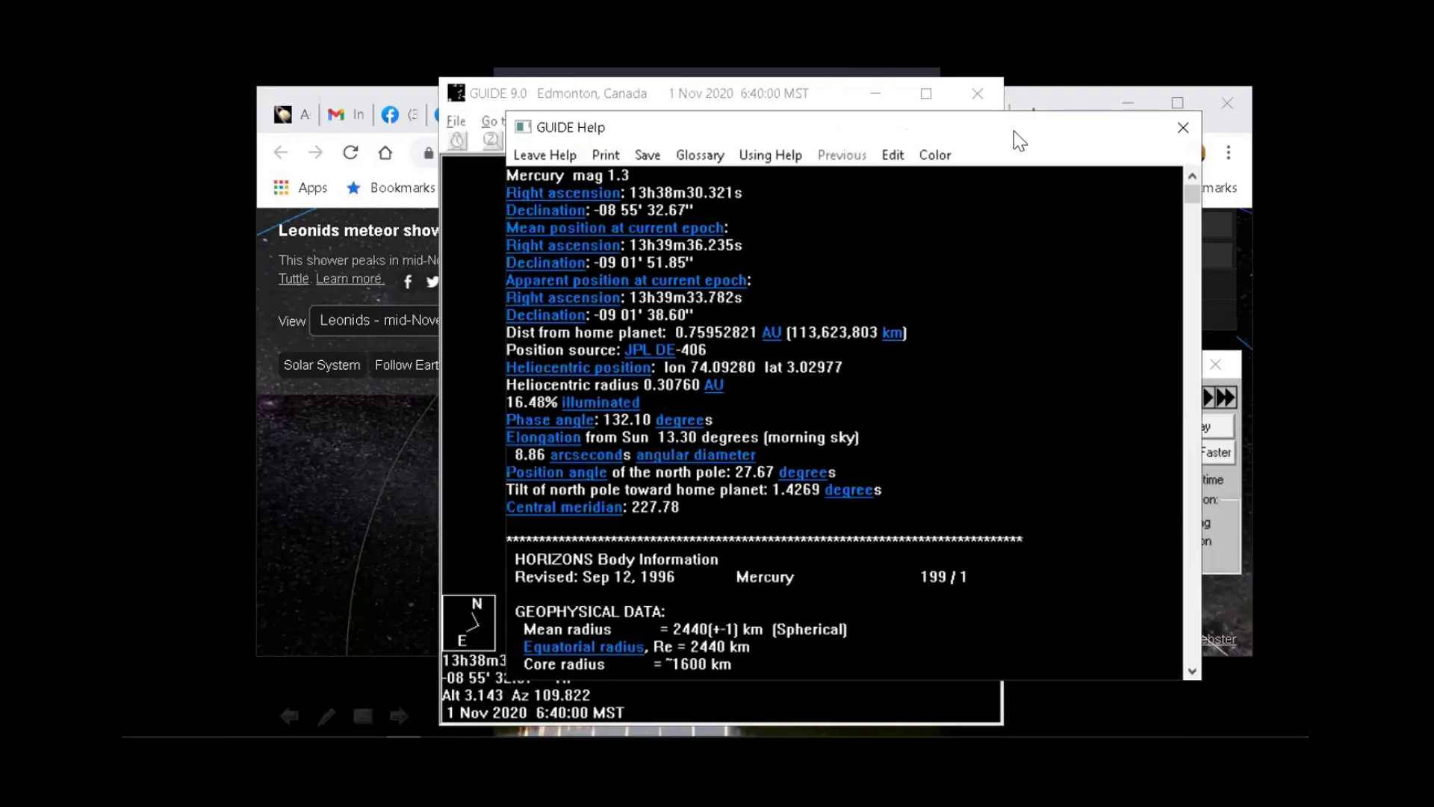
pyautogui.click(1183, 129)
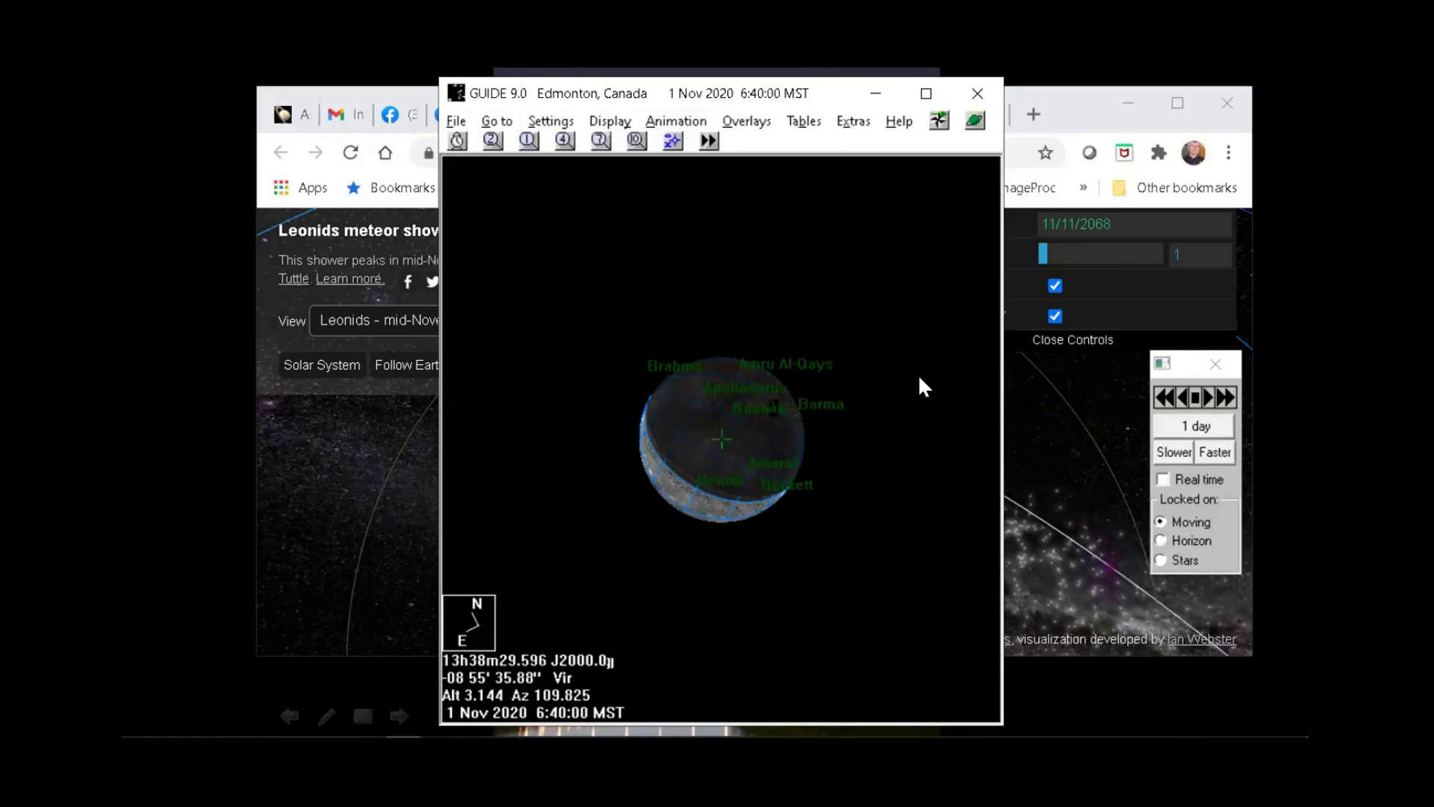
pyautogui.scroll(-1, 779, 408)
# Zoom out to a wide Virgo field and measure a 13.280° separation between two chart points
pyautogui.scroll(-4, 702, 537)
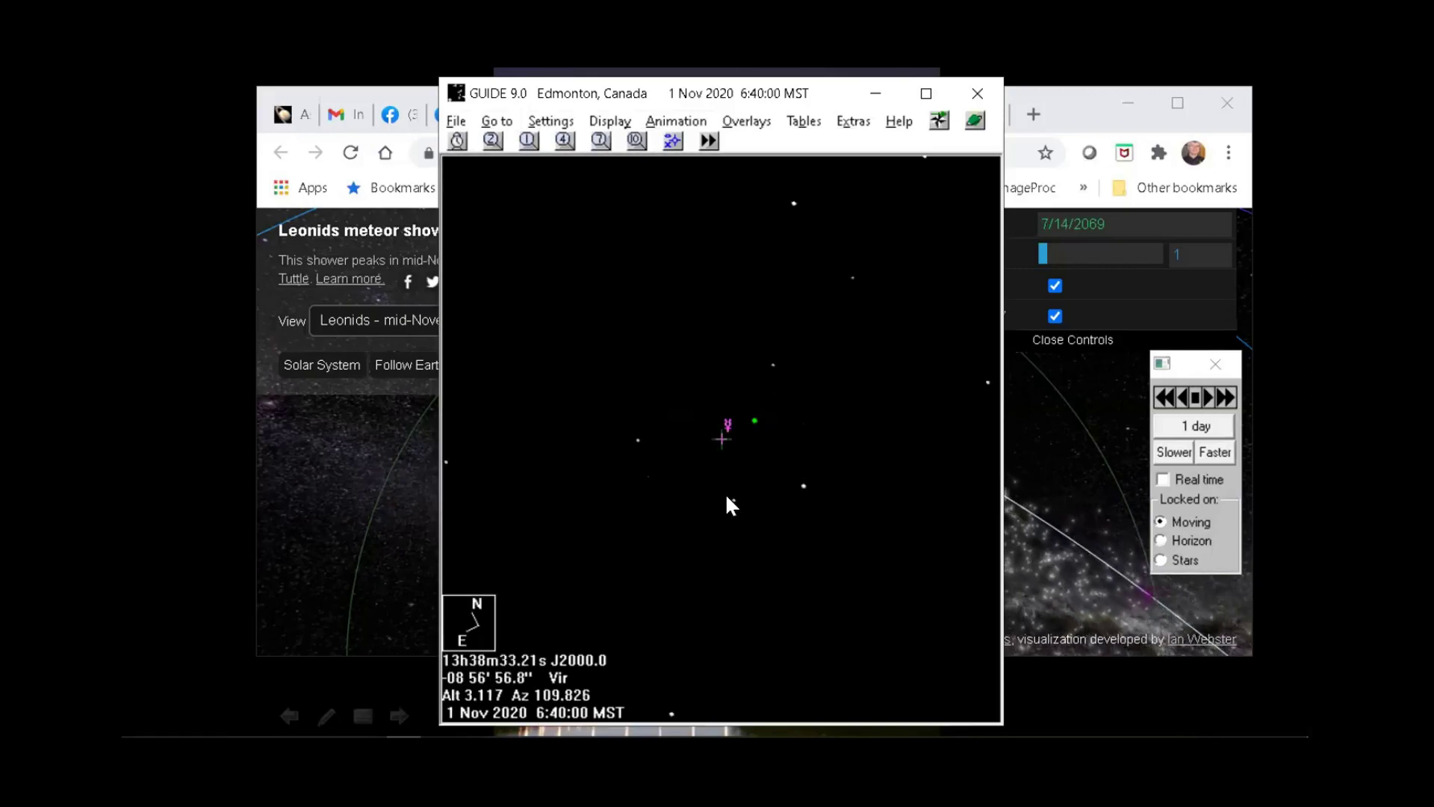
pyautogui.scroll(-2, 725, 493)
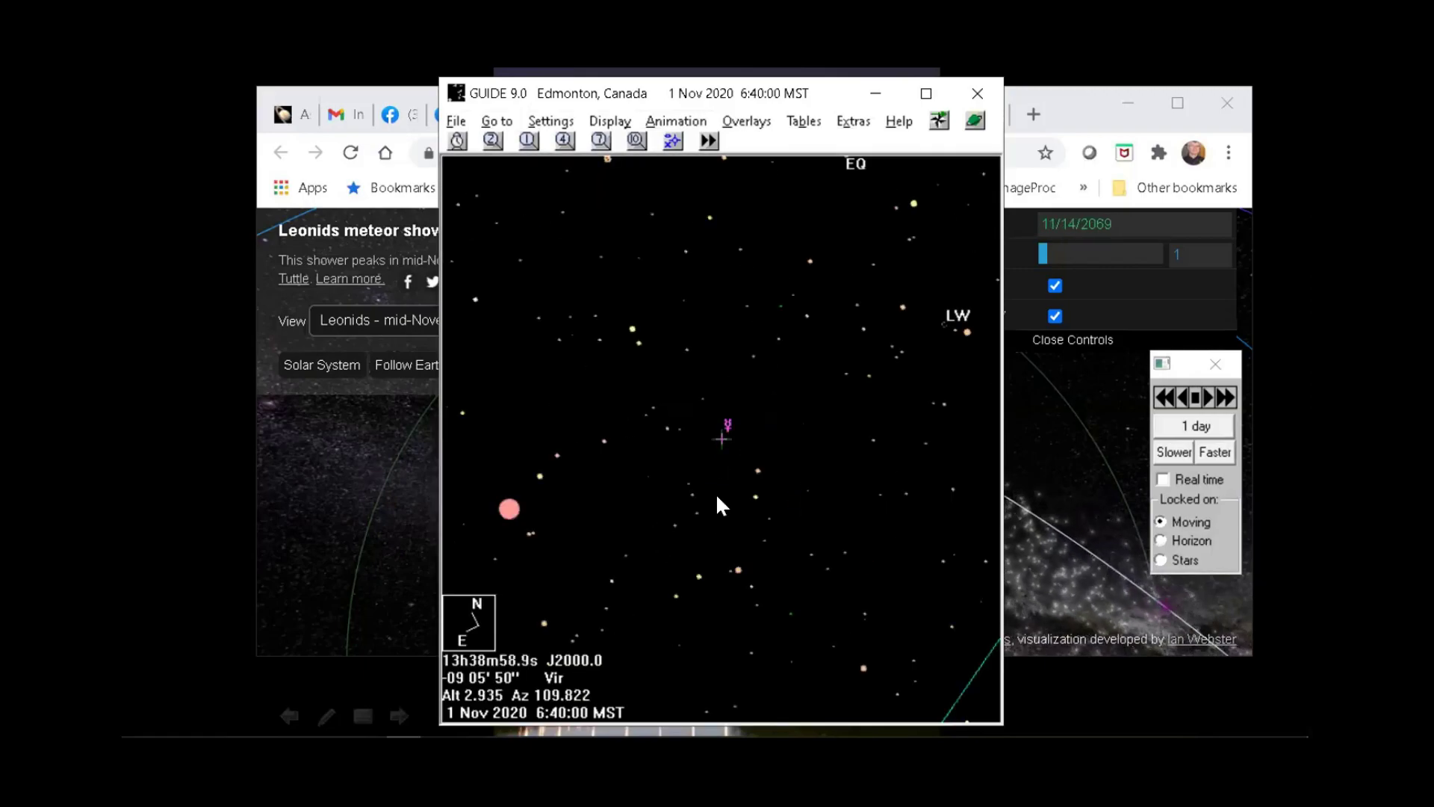
pyautogui.scroll(-3, 716, 493)
pyautogui.scroll(-3, 716, 493)
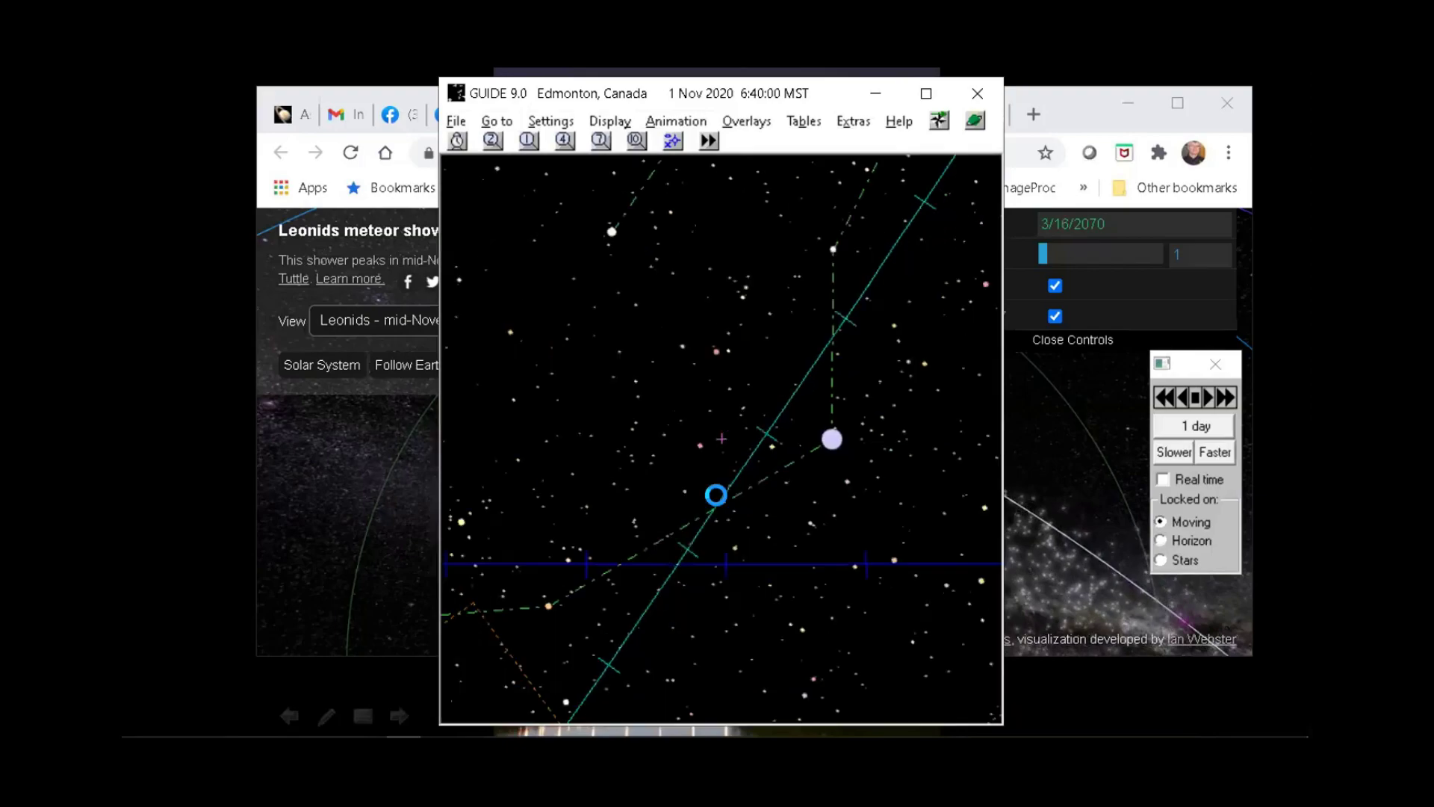
pyautogui.scroll(-2, 721, 433)
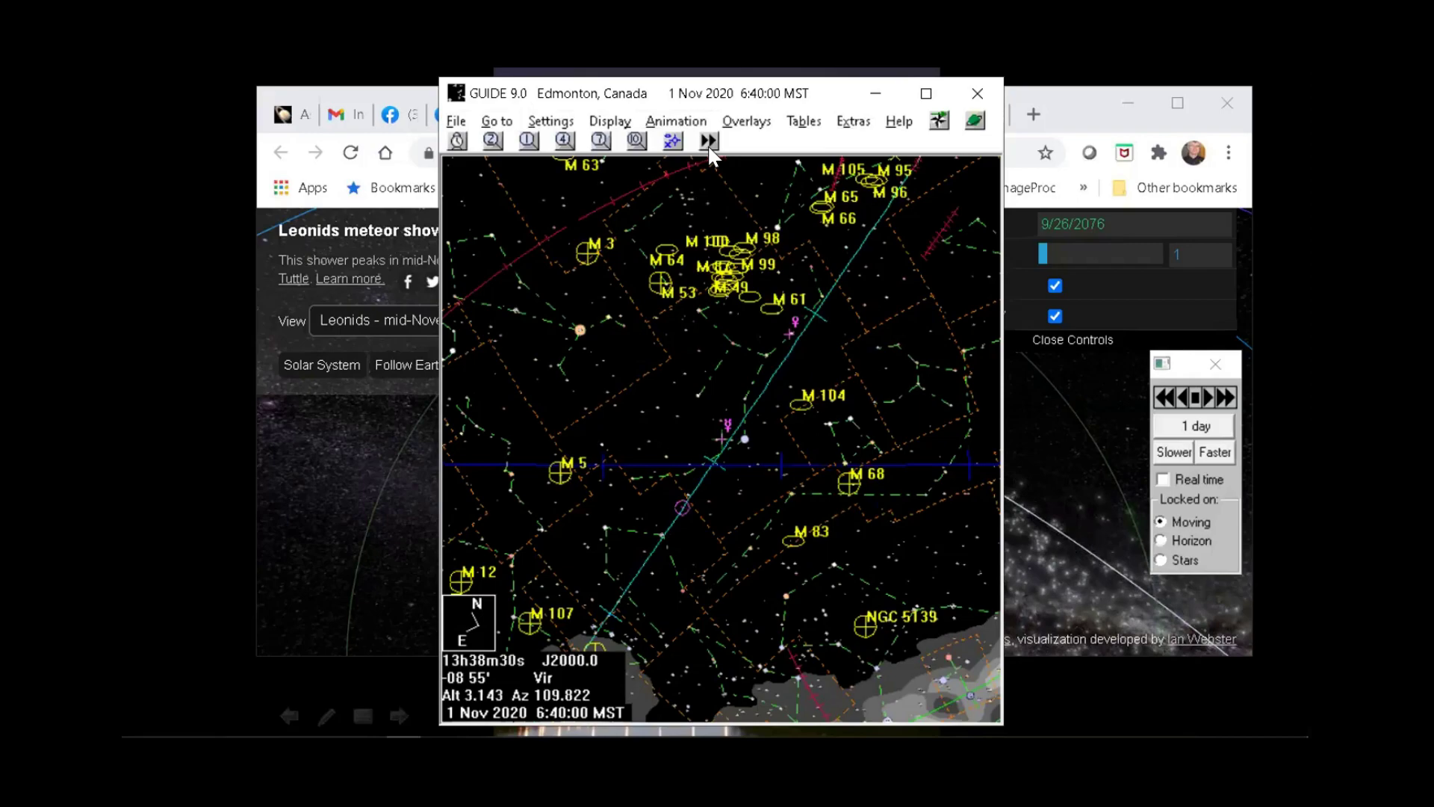
pyautogui.click(719, 434)
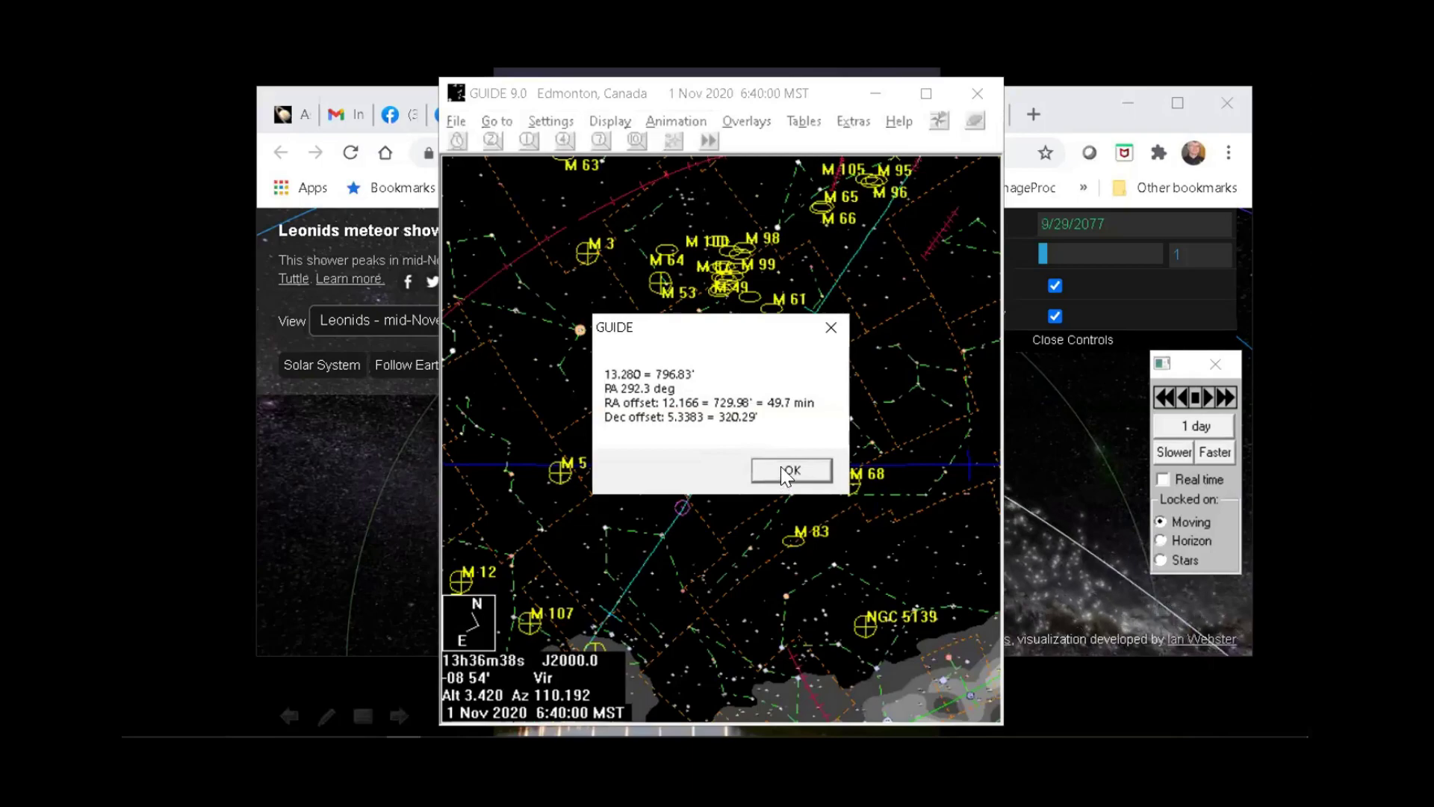
# Advance the chart date to 10 Nov 2020 and remeasure the separation, now 19.156°
pyautogui.click(785, 469)
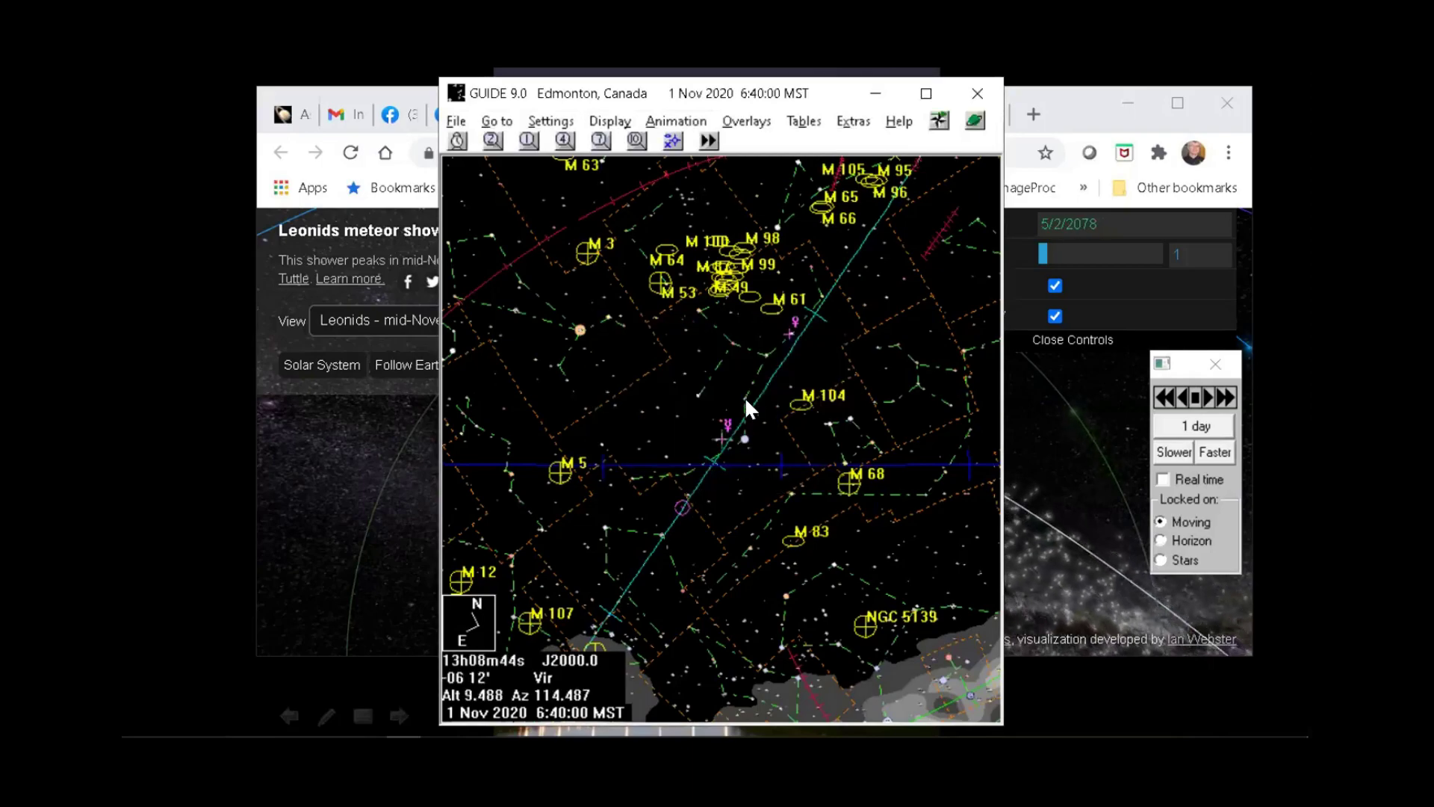
pyautogui.hotkey('alt', 't')
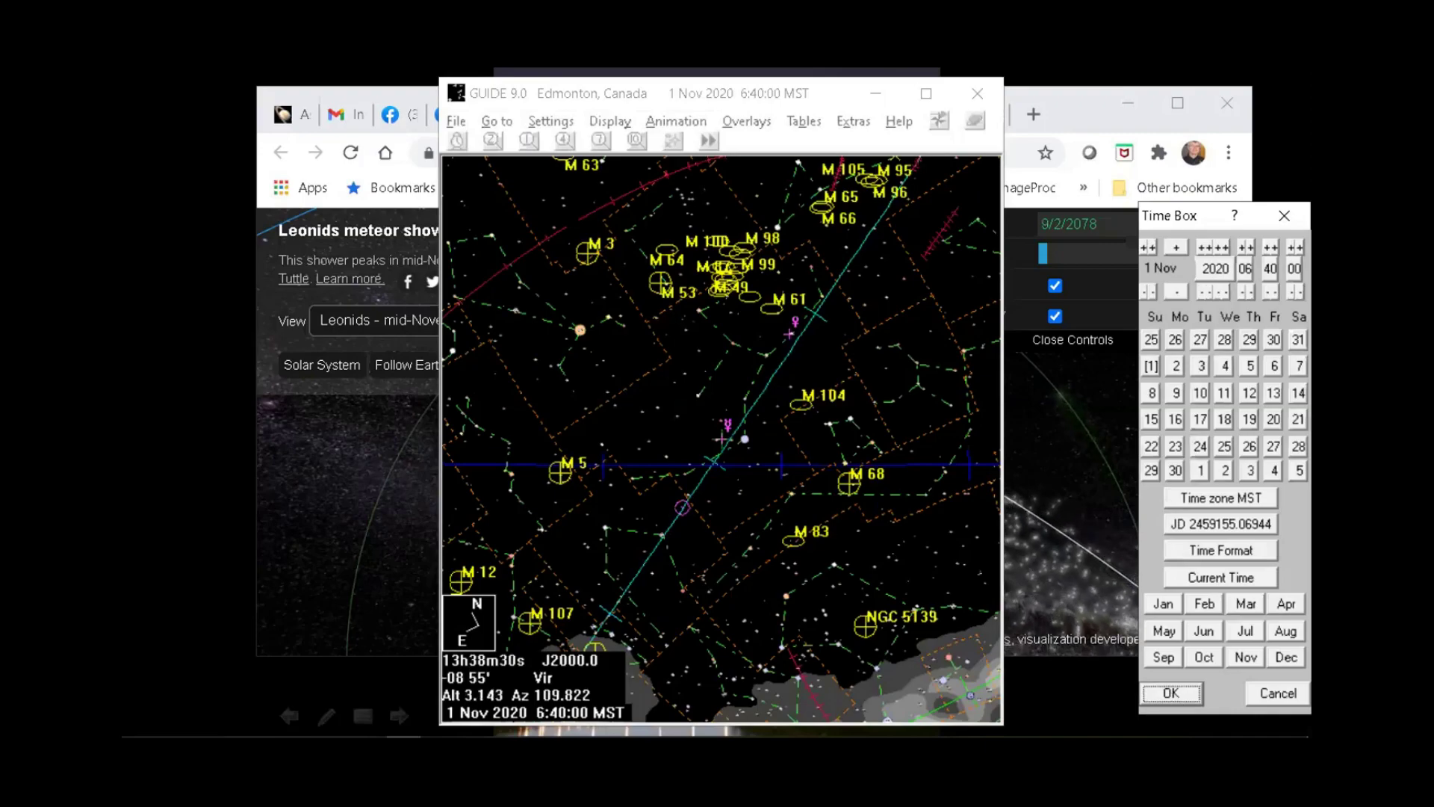
pyautogui.click(1147, 246)
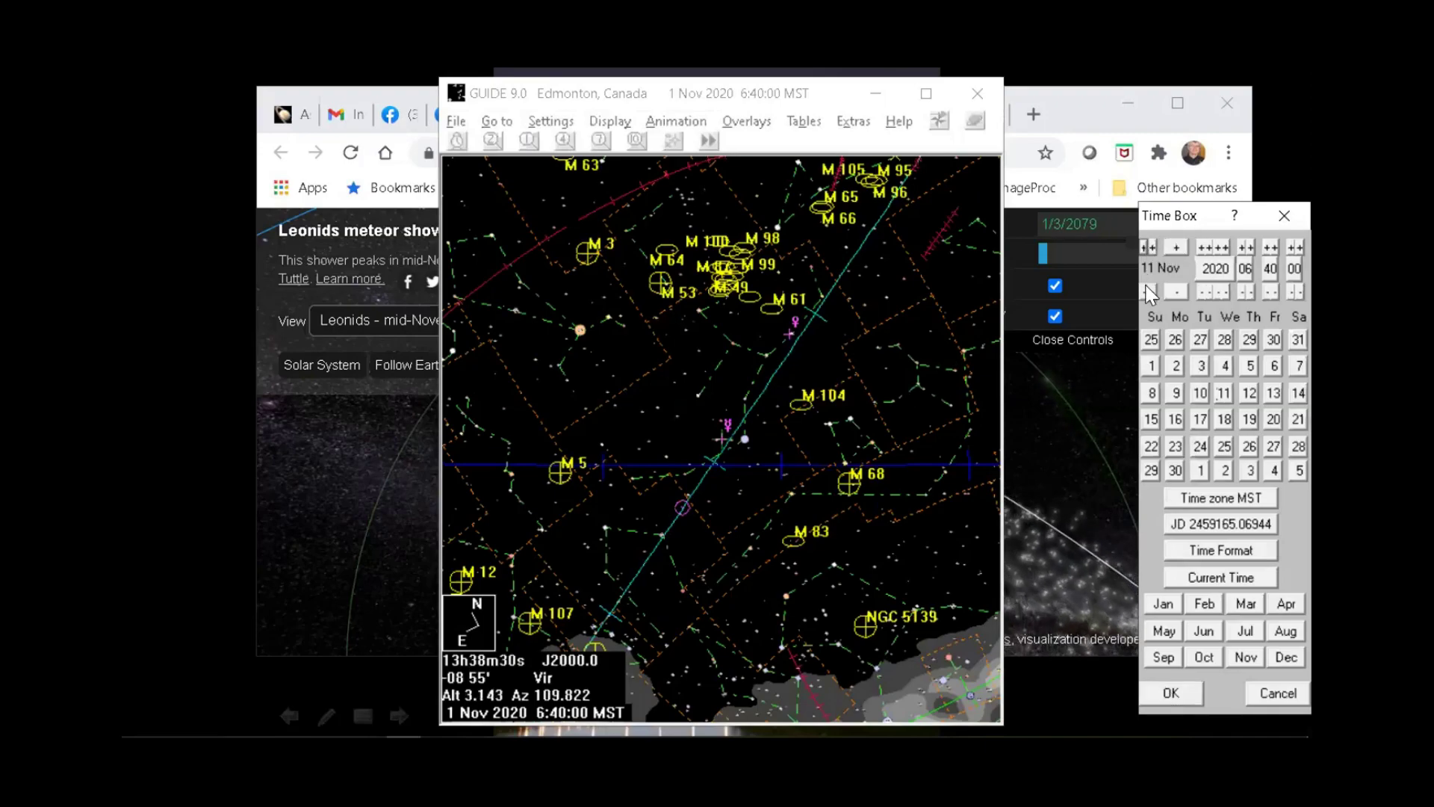
pyautogui.click(1164, 691)
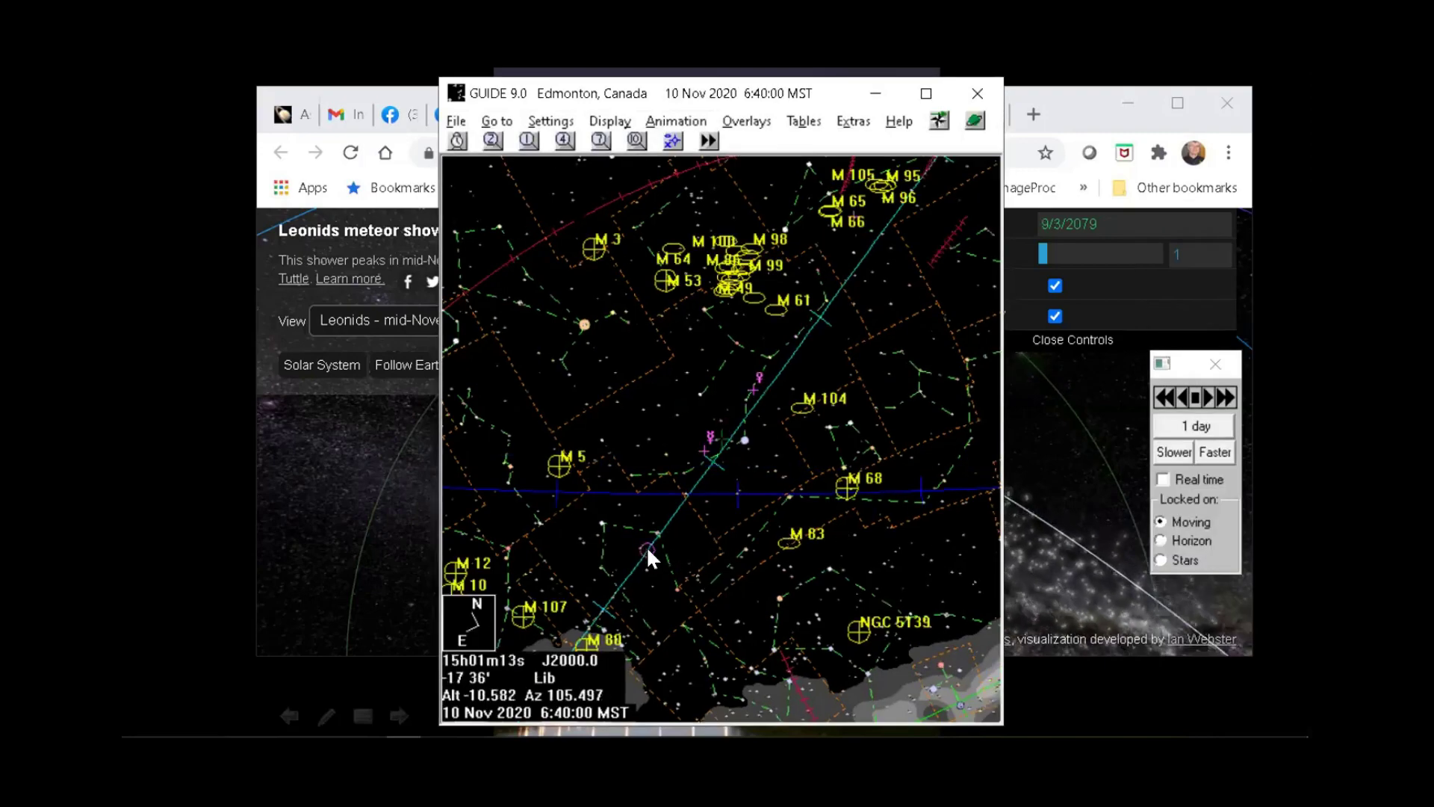
pyautogui.moveTo(713, 442); pyautogui.dragTo(782, 473)
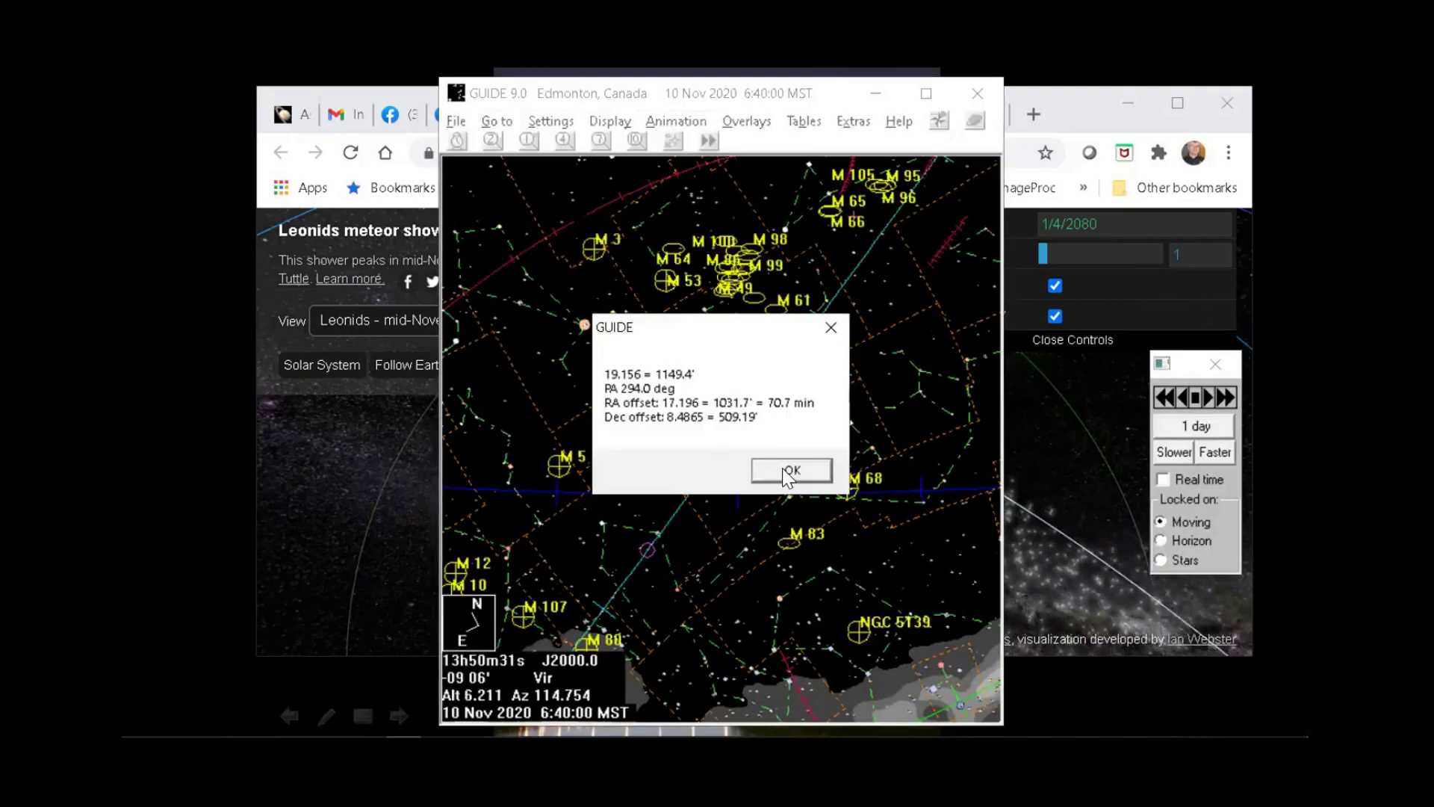
pyautogui.click(790, 470)
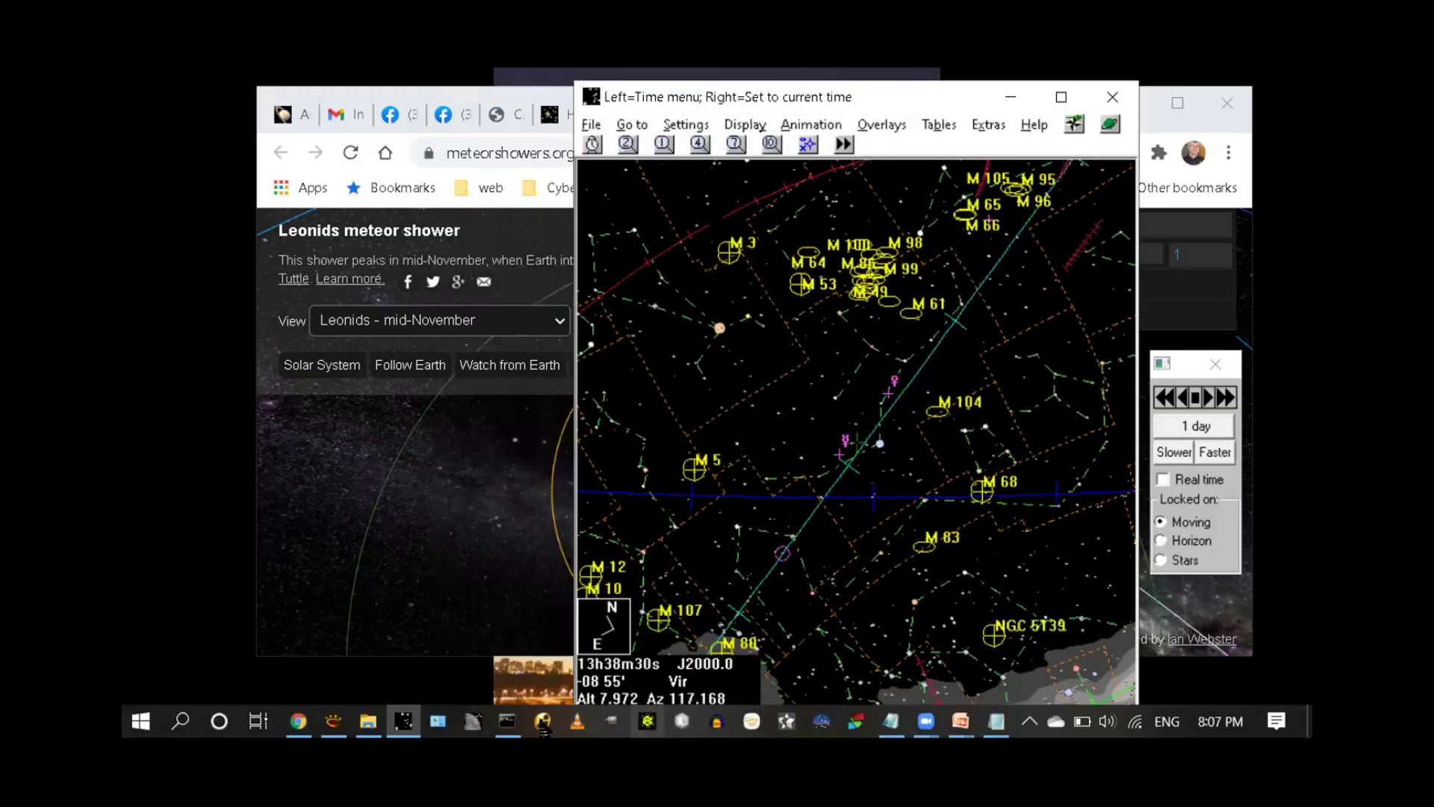
pyautogui.click(336, 731)
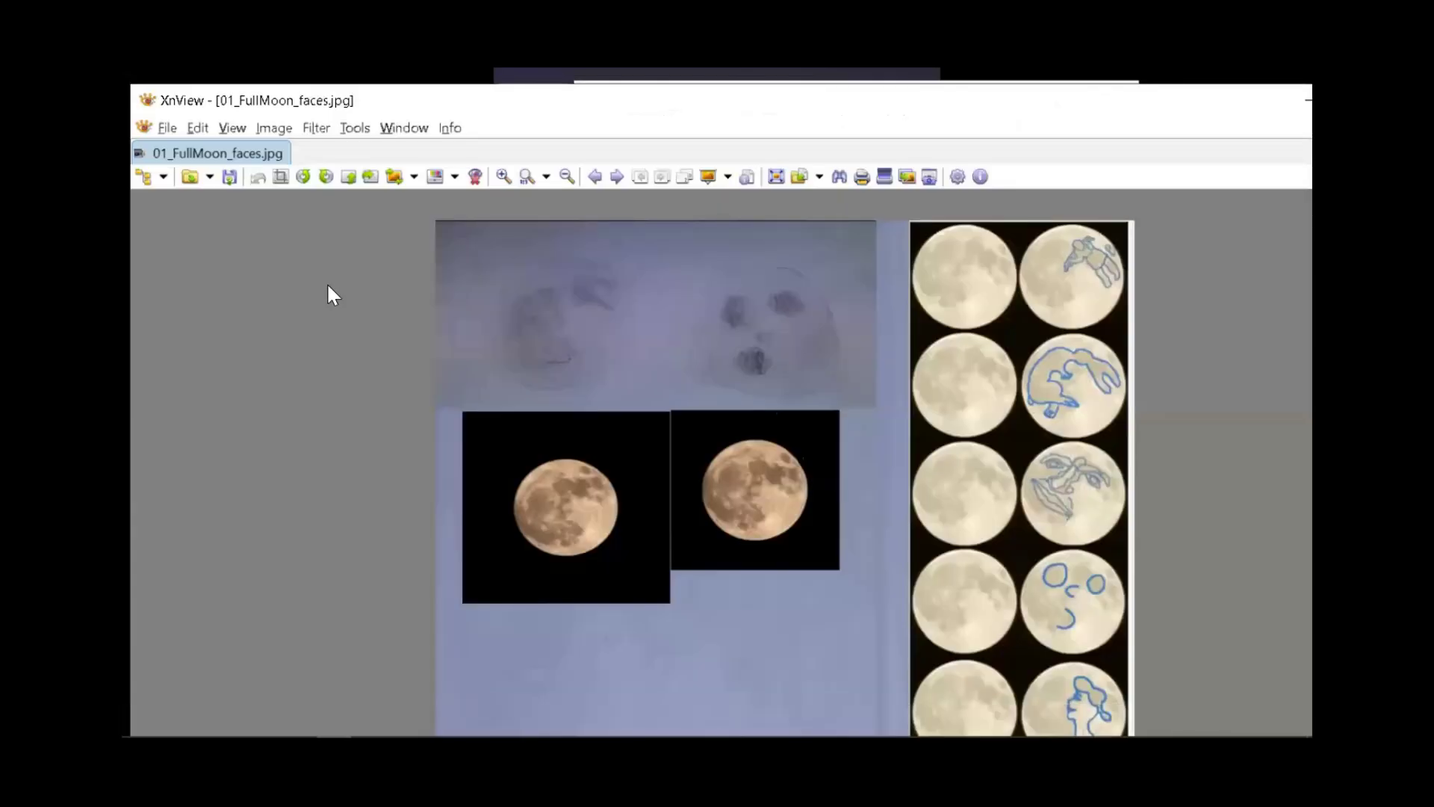